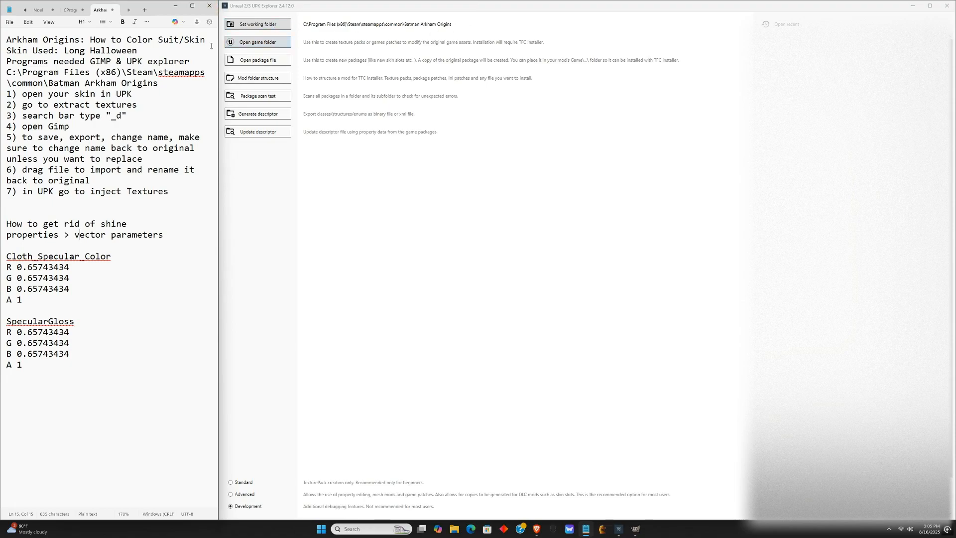
- Search the game packages for "lg" and open Playable_Batman_LgHalloween_SF.upk as a Batman Arkham Origins PC package
click(244, 64)
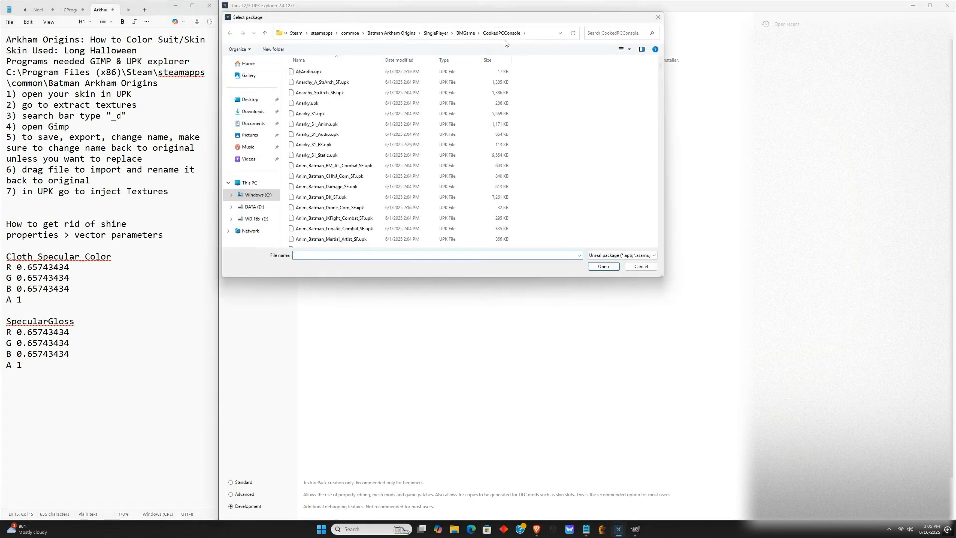
click(606, 34)
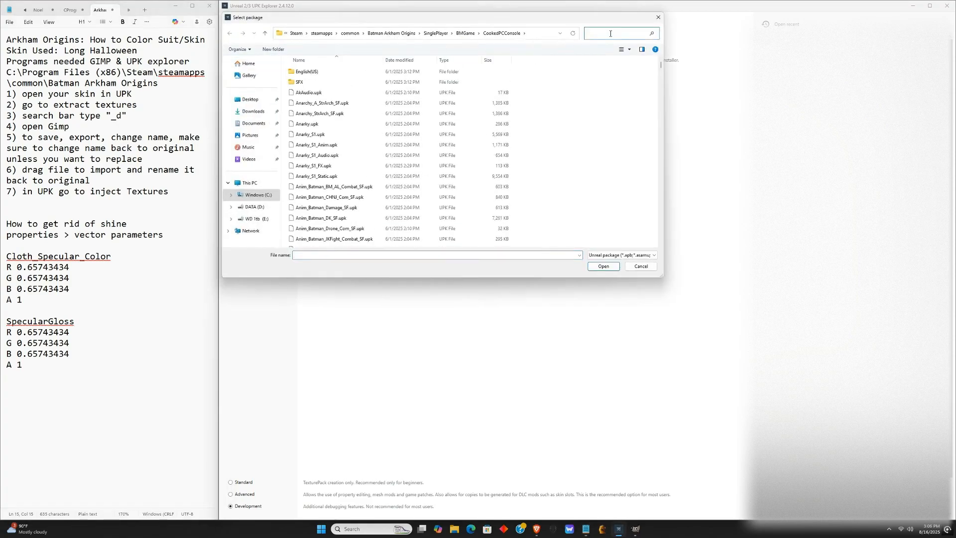
text(lg)
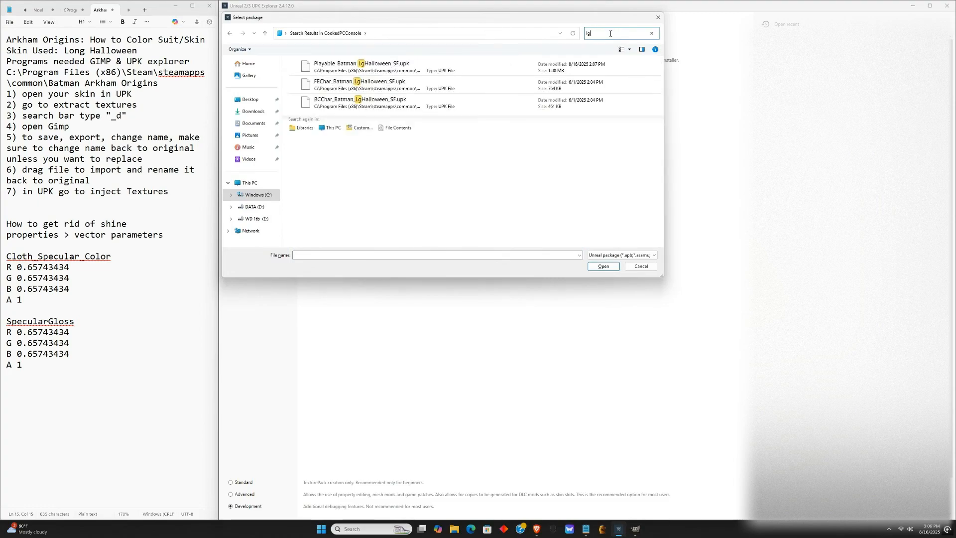
double_click(381, 64)
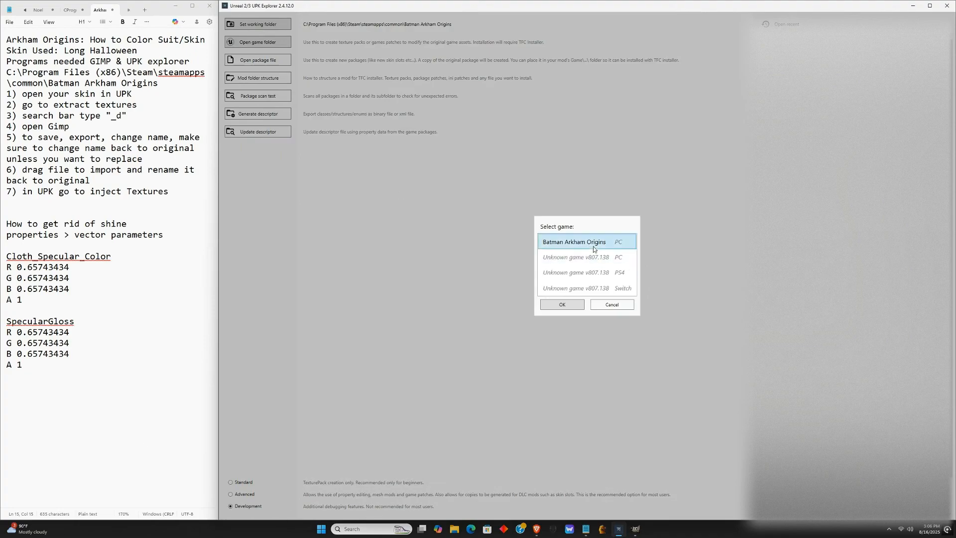
click(562, 305)
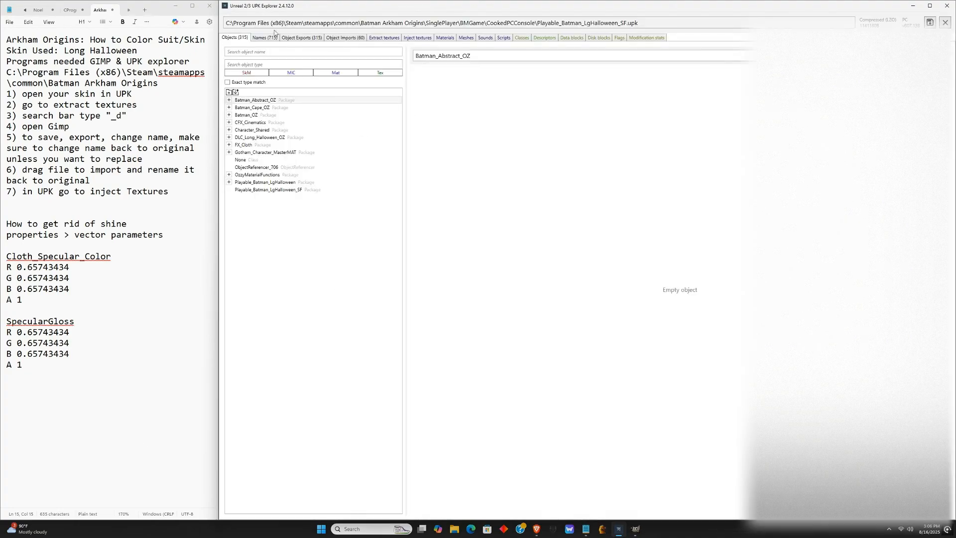
- Filter the extractable textures by "_d", preview the matches and export the Long_Halloween_Legs_D texture
click(382, 39)
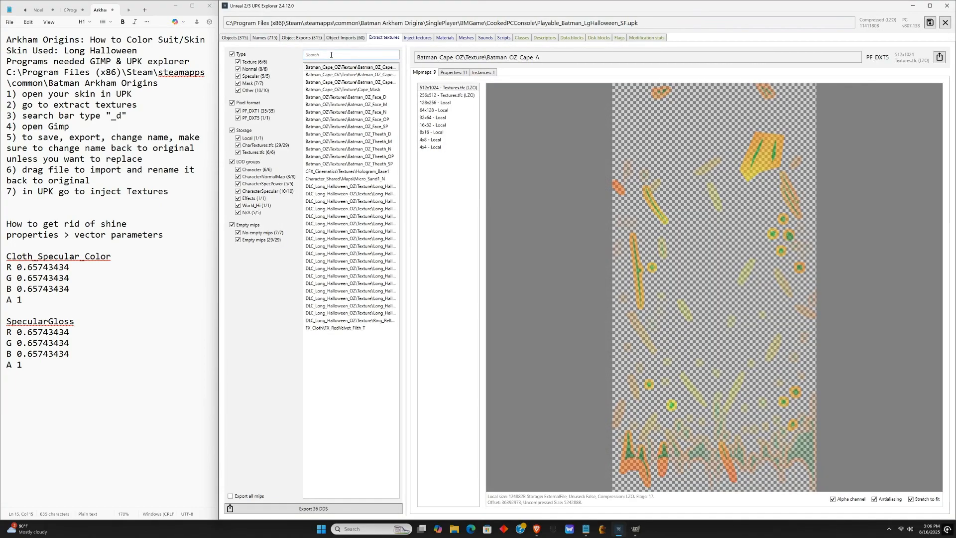
text(_d)
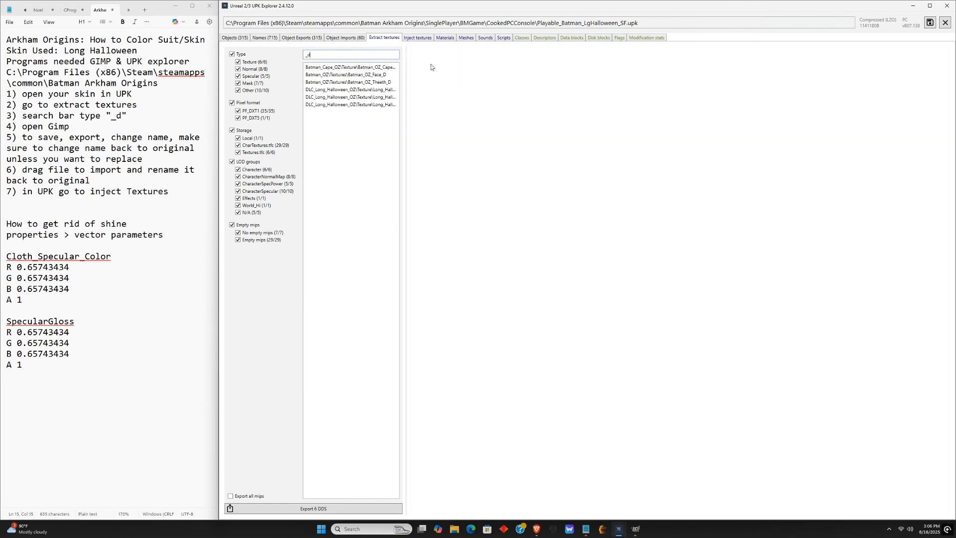
click(350, 74)
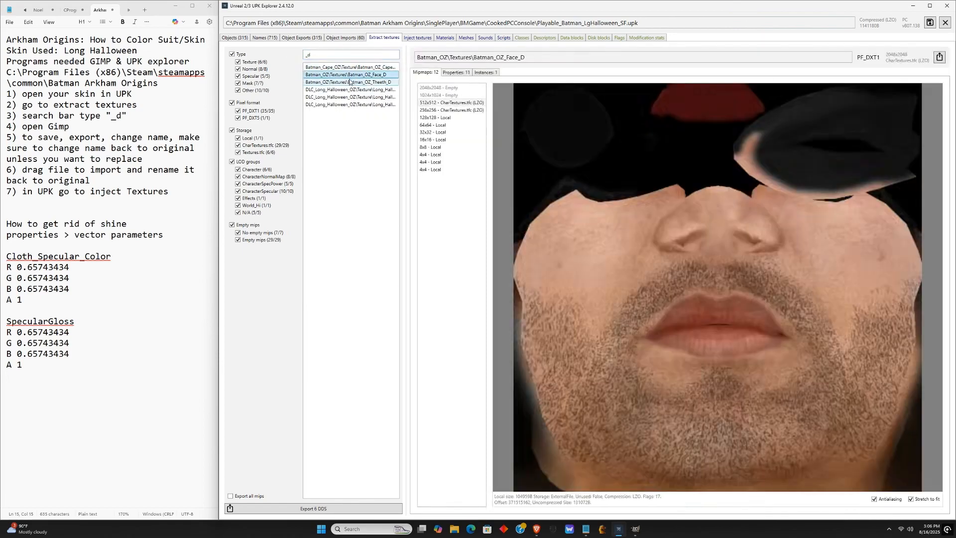
click(350, 81)
click(352, 90)
click(356, 97)
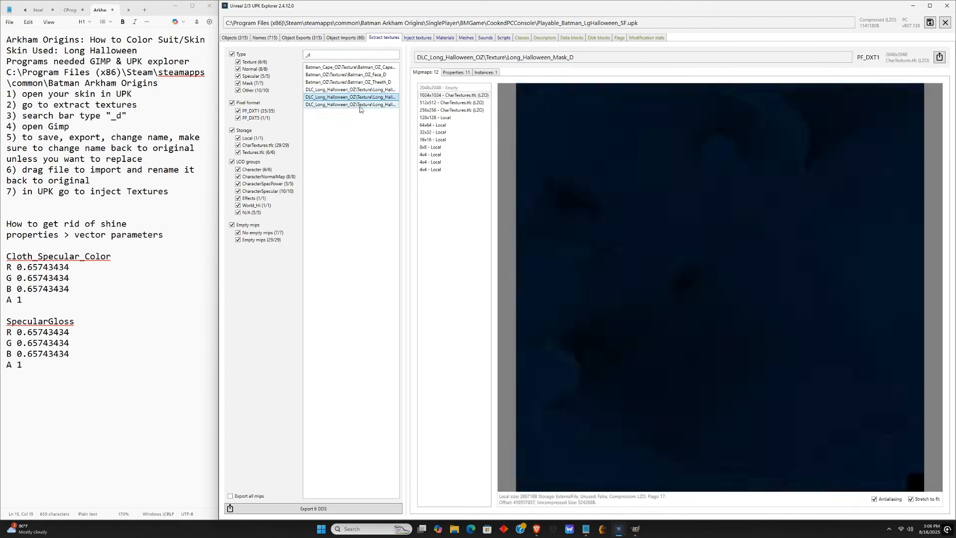
click(360, 105)
click(375, 98)
click(372, 90)
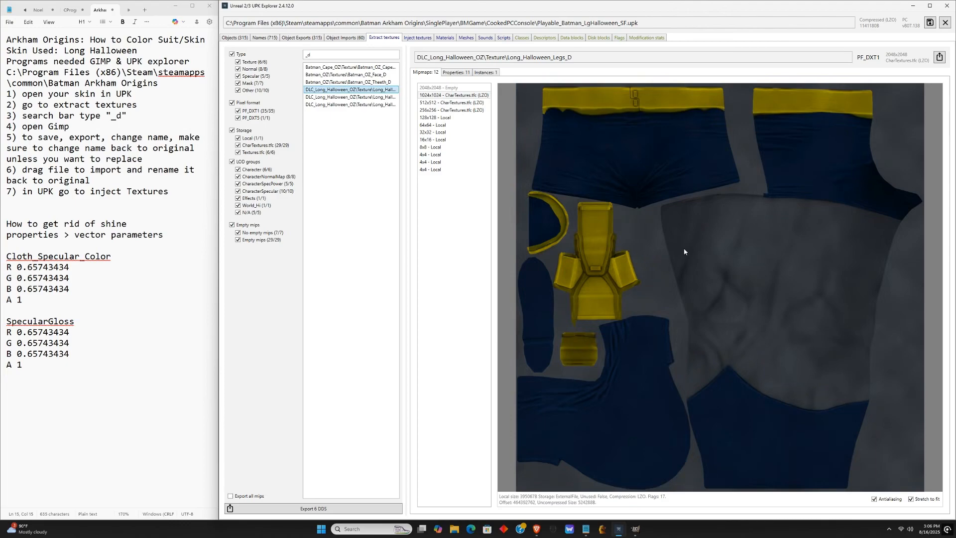
click(942, 60)
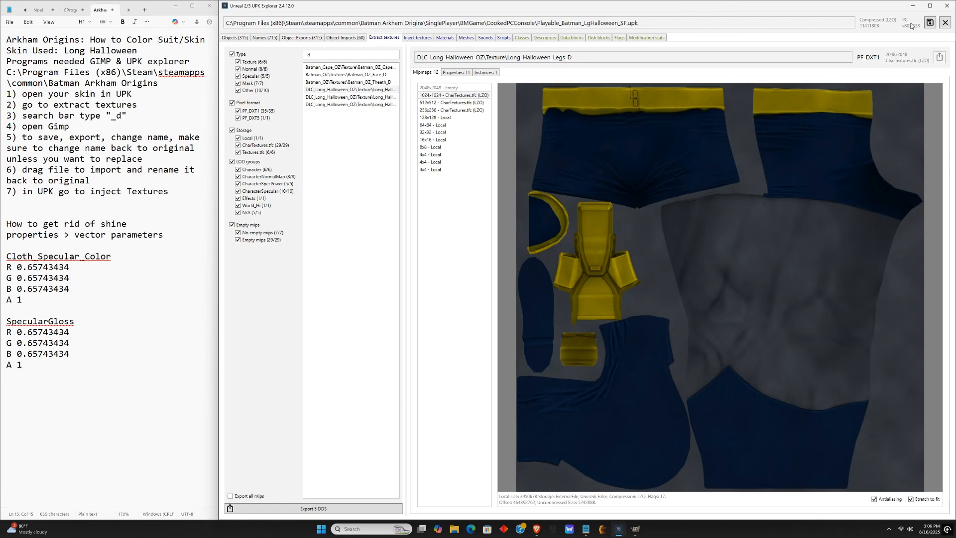
- Switch to GIMP and close the previously edited legs texture, discarding its changes and dismissing the welcome dialog
click(913, 7)
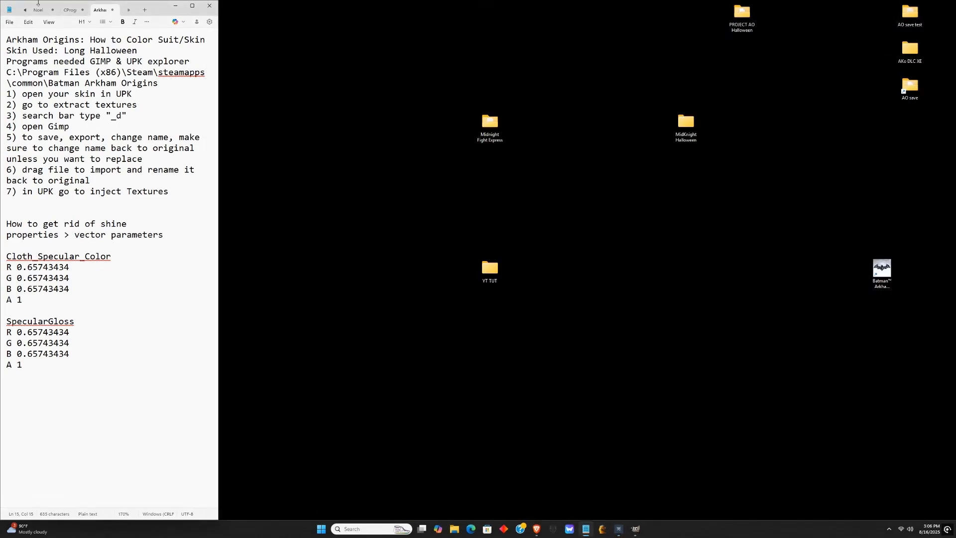
click(175, 6)
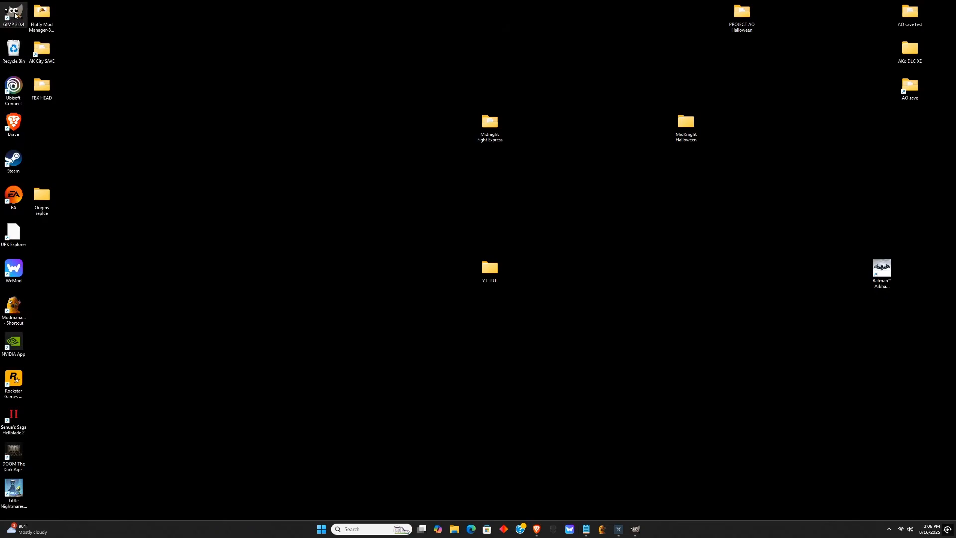
double_click(15, 15)
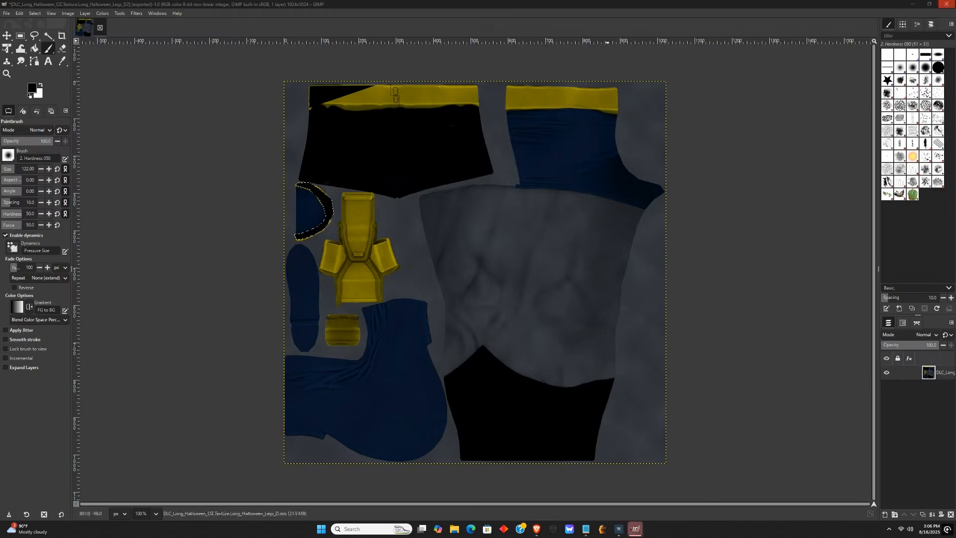
click(947, 4)
click(483, 316)
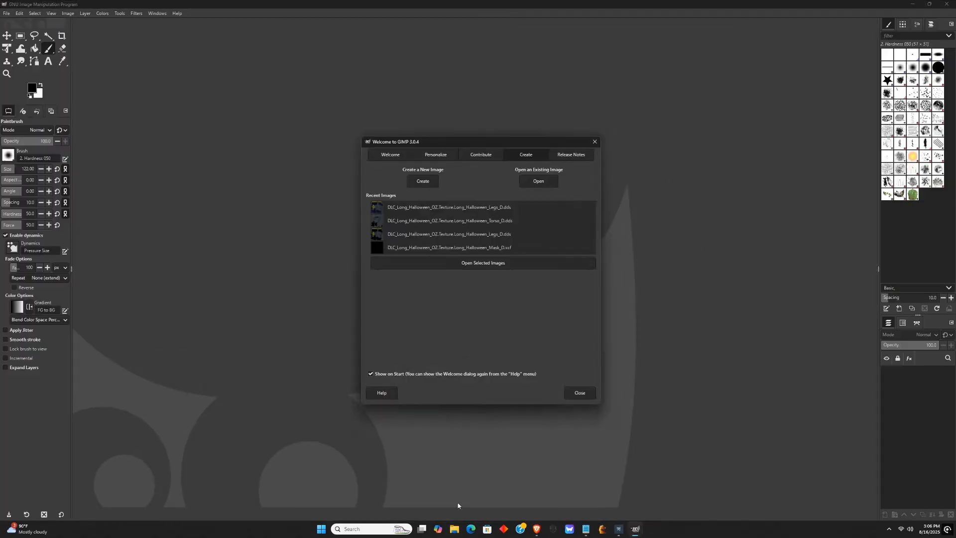
click(578, 397)
- Open the exported Long_Halloween_Legs_D texture in GIMP from the PF_DXT1 folder inside the Batman Arkham Origins Exports folder
click(453, 529)
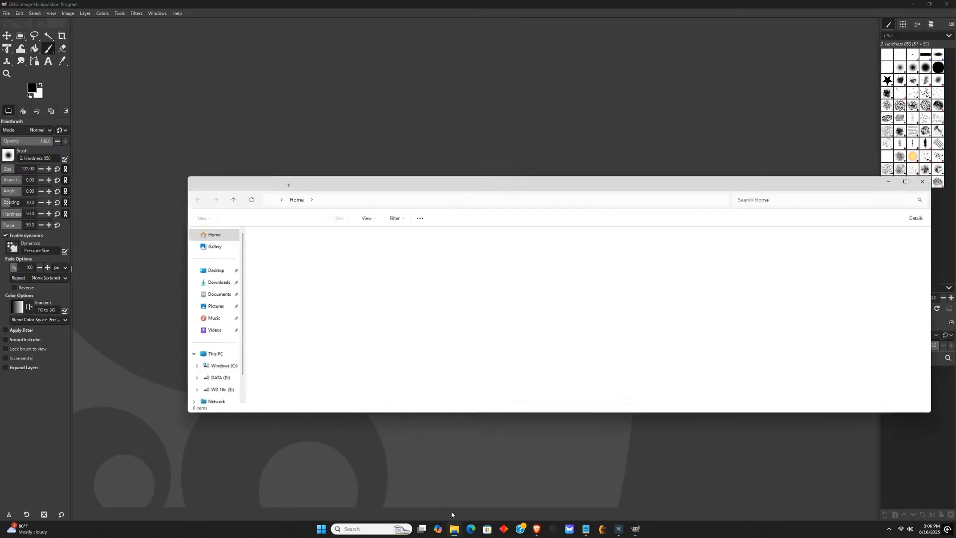
click(392, 201)
click(352, 217)
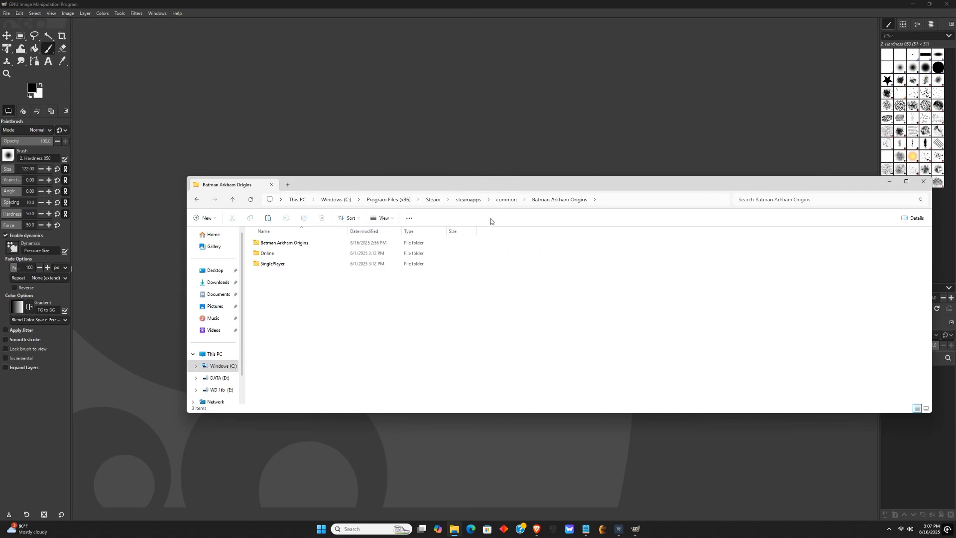
double_click(301, 244)
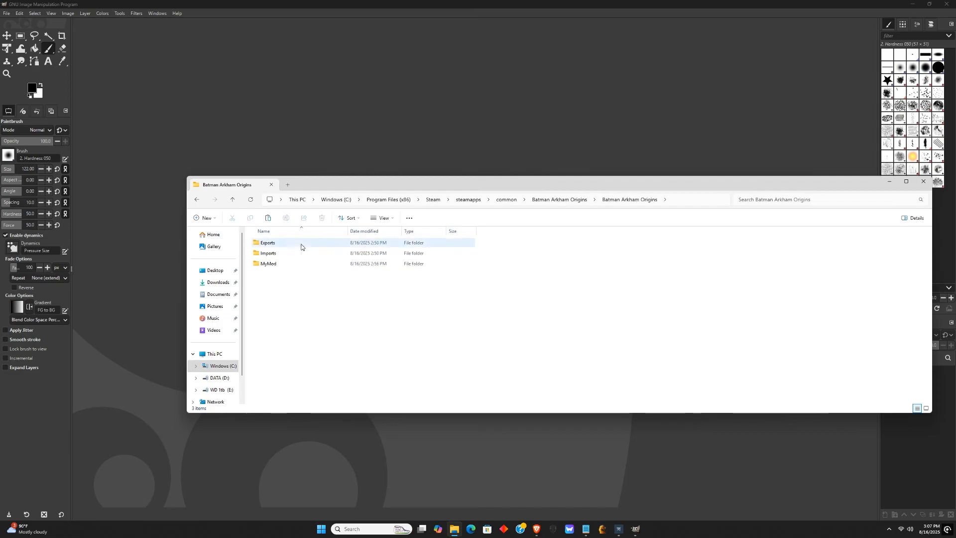
double_click(289, 244)
double_click(289, 244)
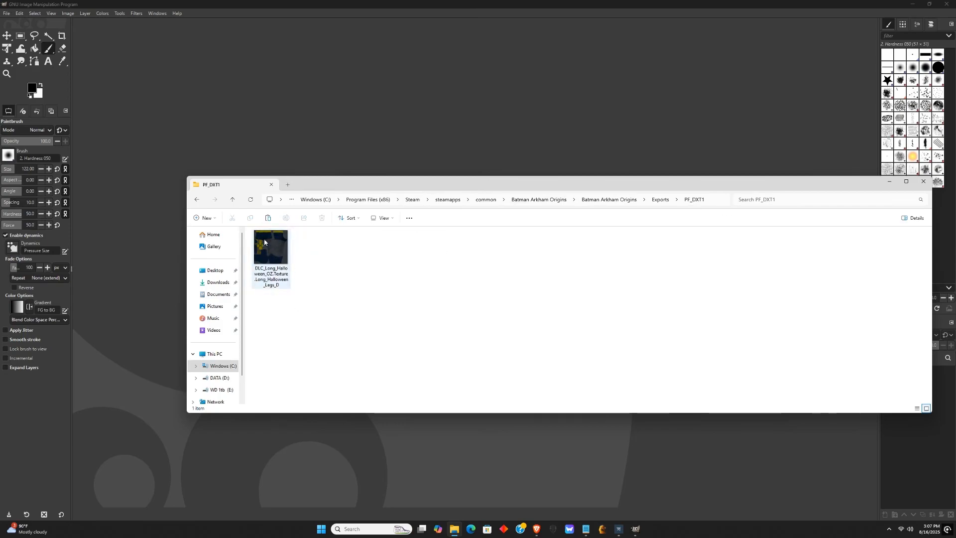
drag(268, 253, 408, 88)
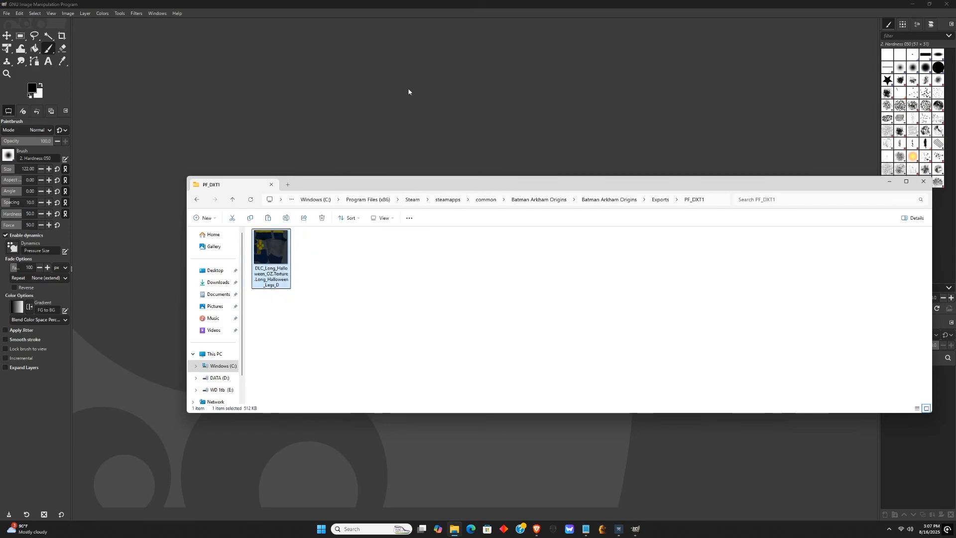
click(73, 81)
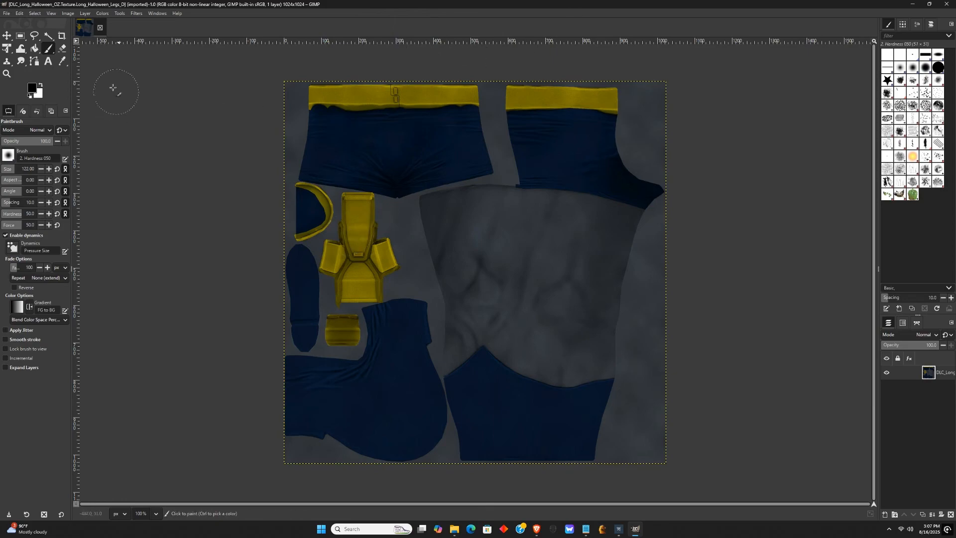
- Fuzzy-select the large blue trunks piece below the yellow belt and bucket-fill it with black
click(49, 37)
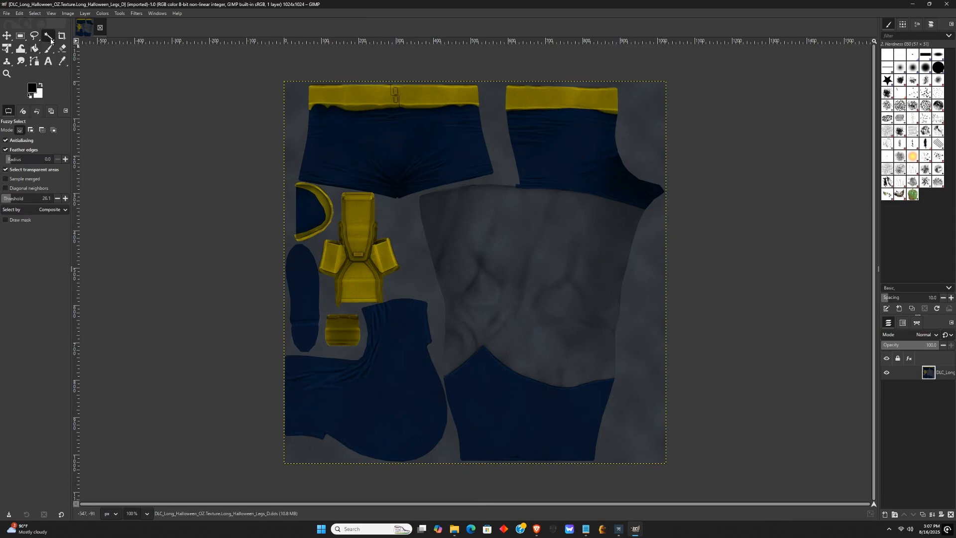
click(344, 158)
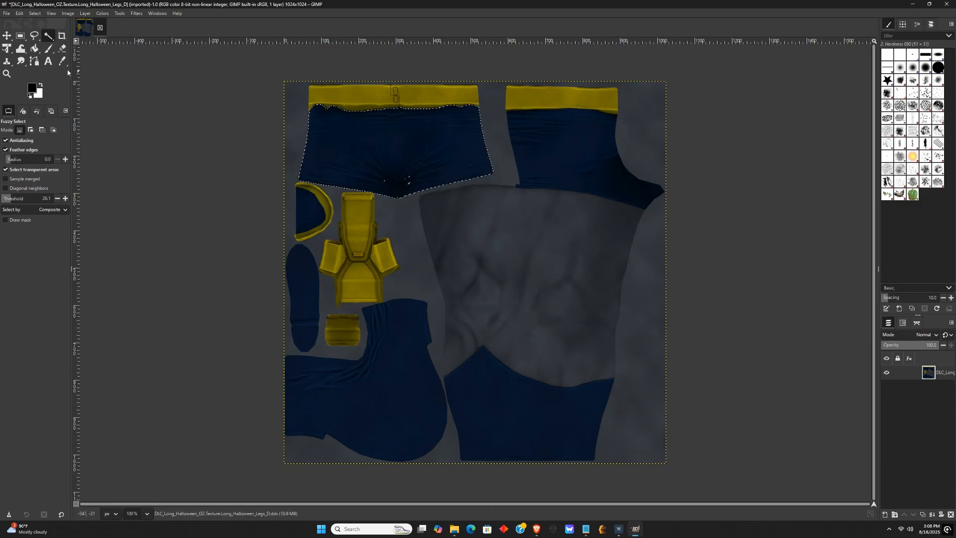
click(34, 48)
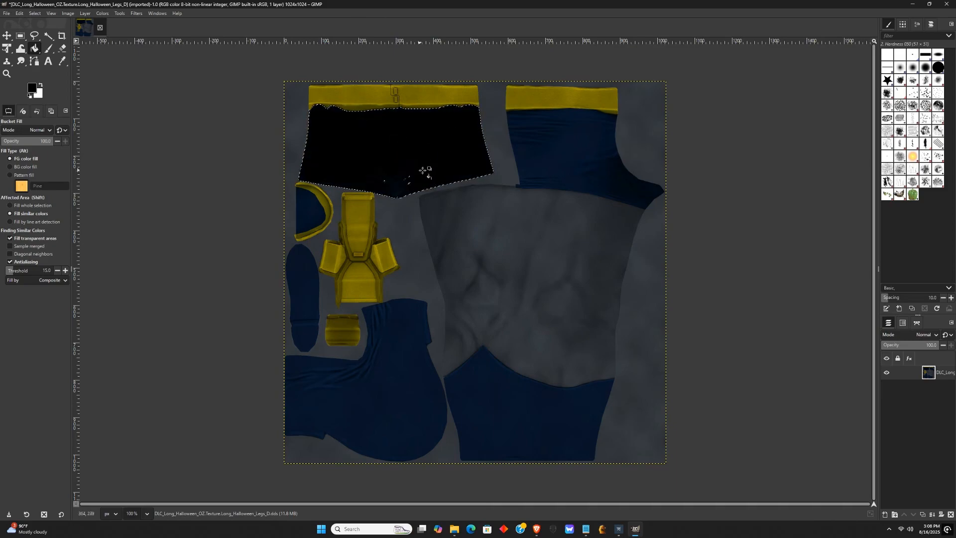
- Try Fuzzy Select on the blue leg areas, the yellow belt strip and the yellow cross-shaped piece
click(48, 36)
drag(357, 354, 383, 363)
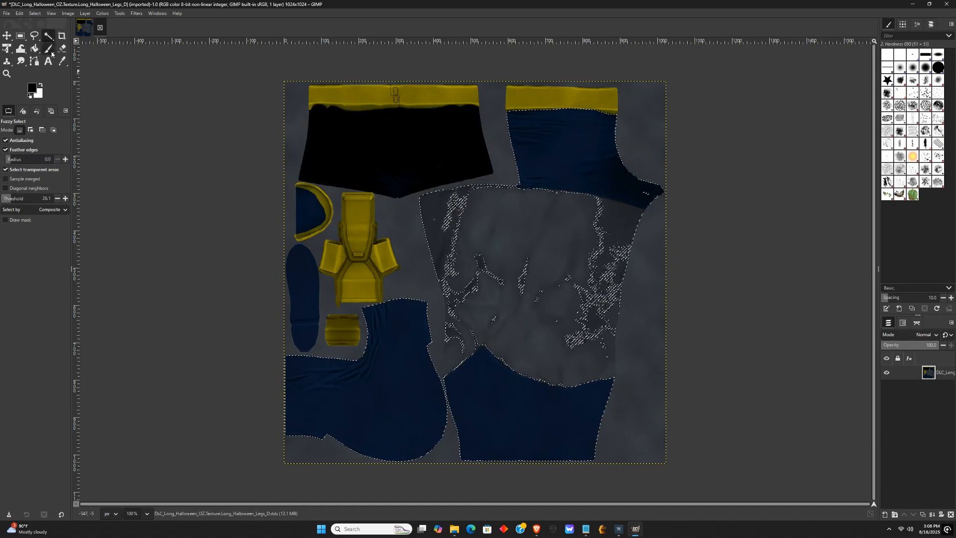
click(350, 94)
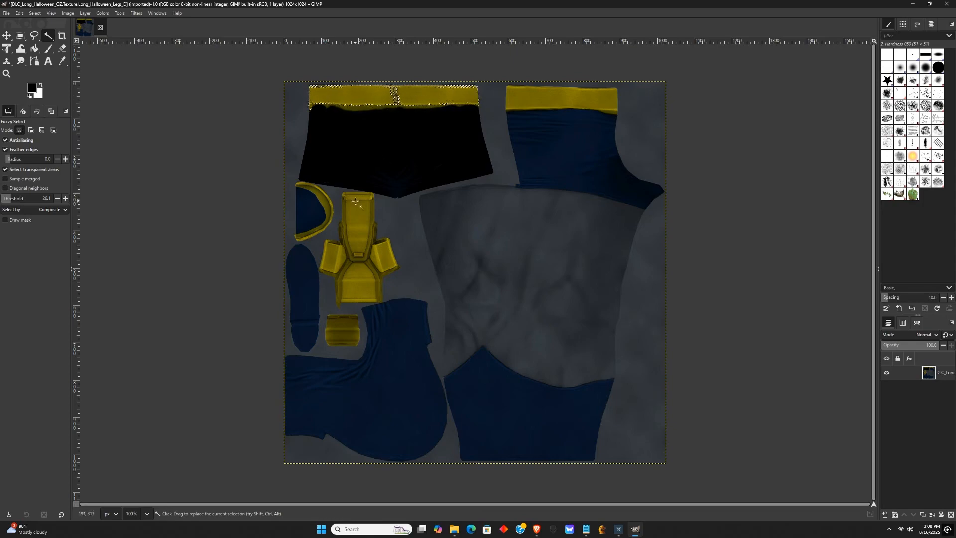
click(362, 228)
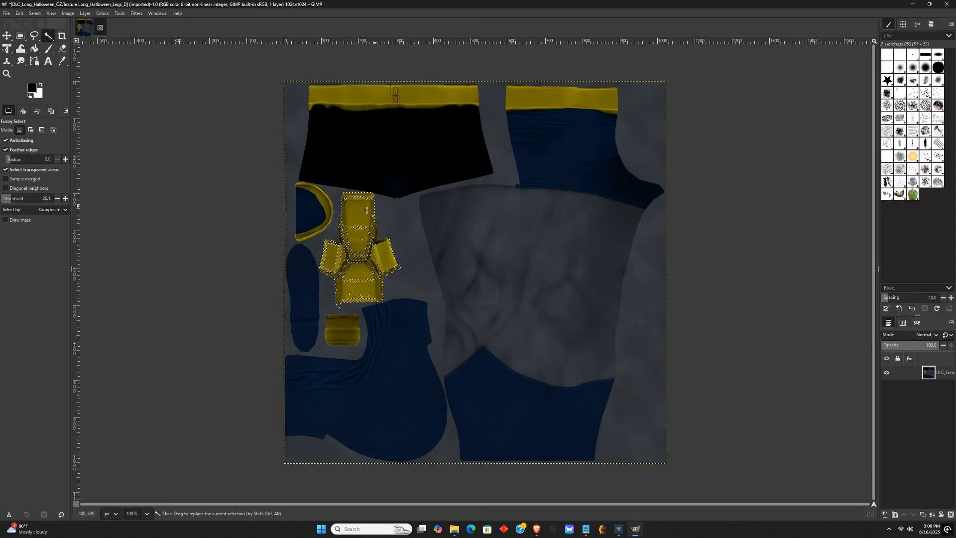
click(354, 101)
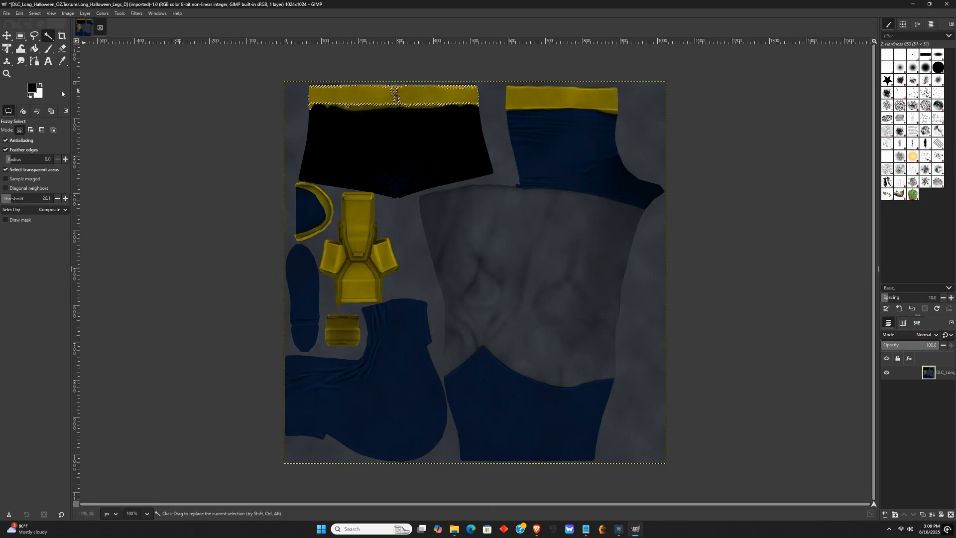
- Outline the curved yellow trim around the small blue piece with Free Select and bucket-fill it with black
click(35, 37)
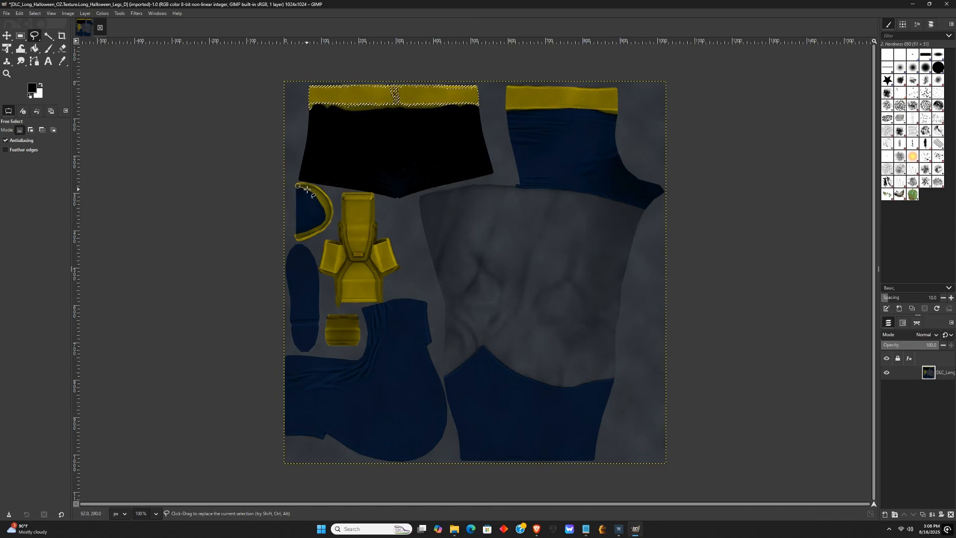
click(307, 189)
click(316, 194)
click(322, 205)
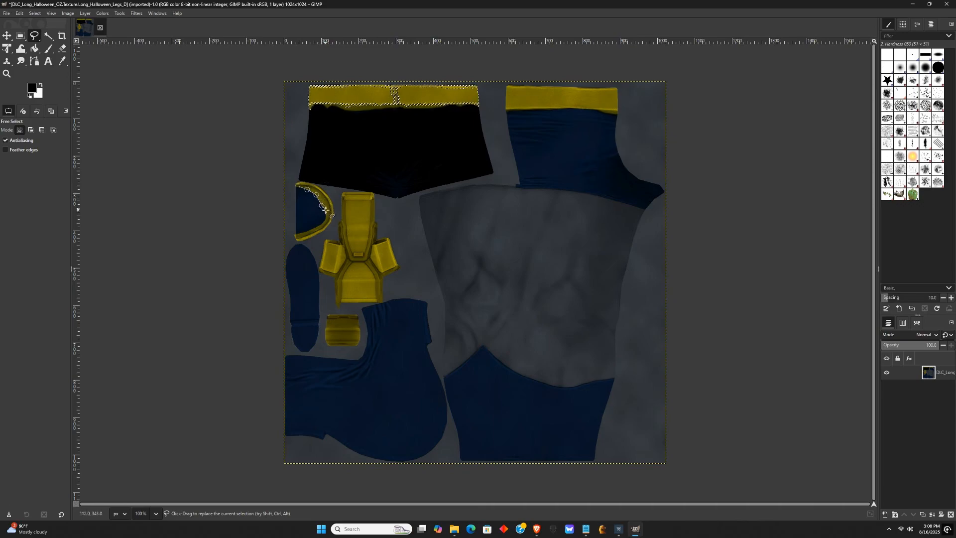
click(327, 213)
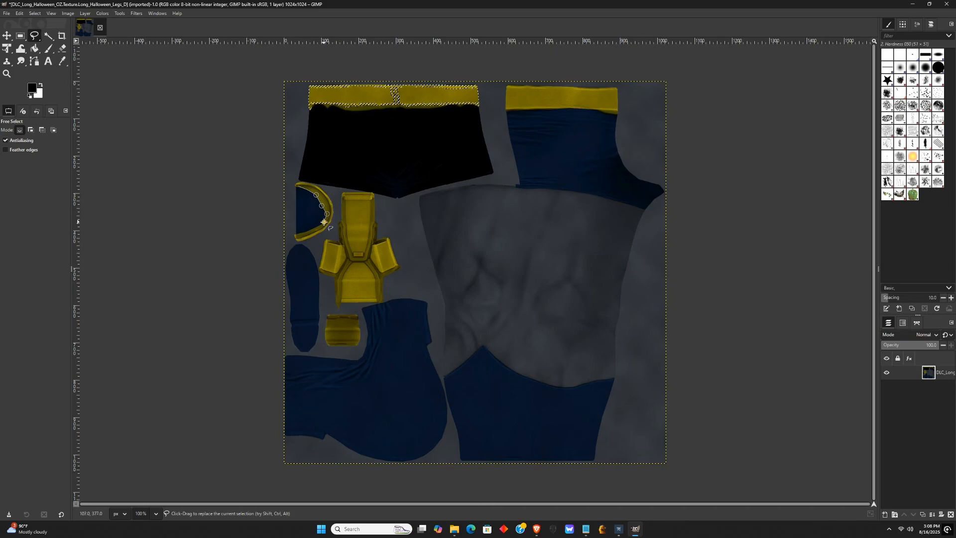
click(323, 222)
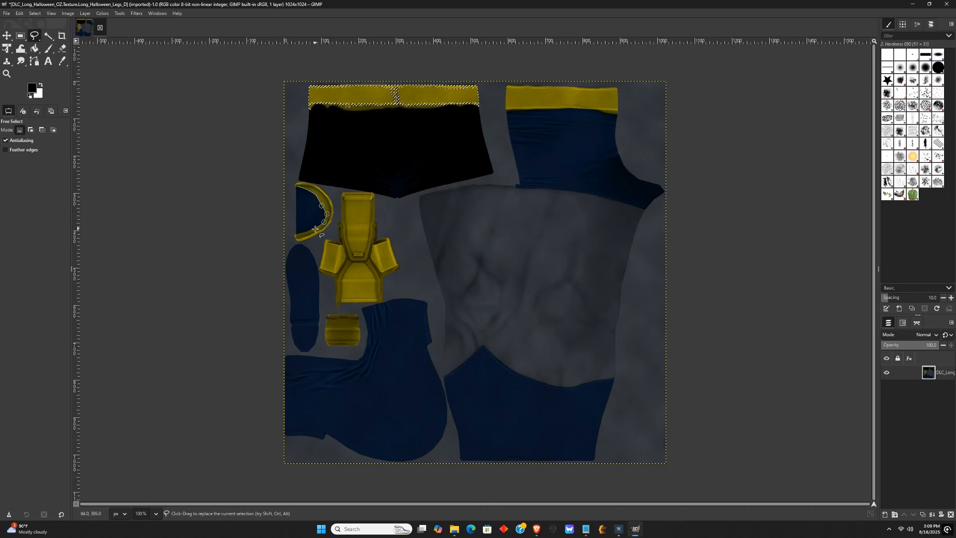
click(315, 228)
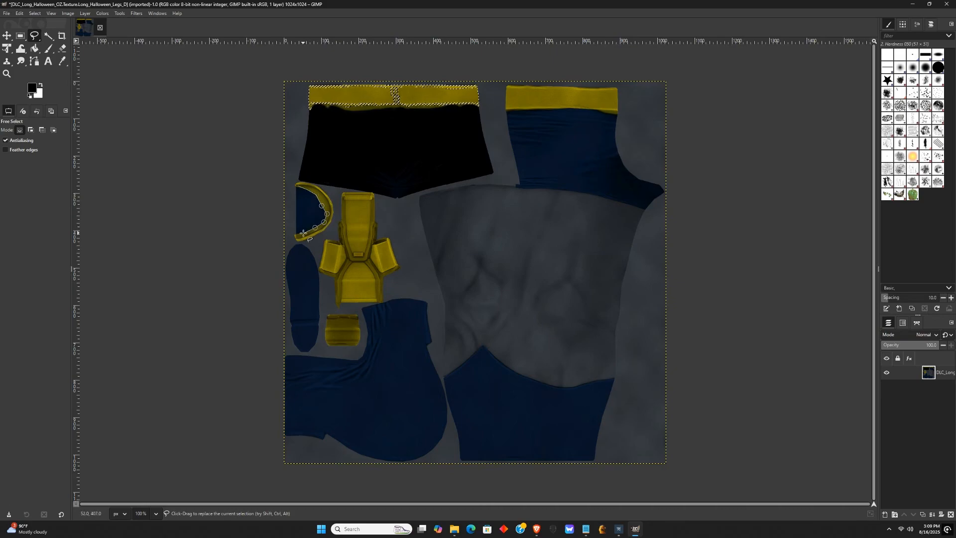
click(304, 233)
click(294, 235)
click(308, 238)
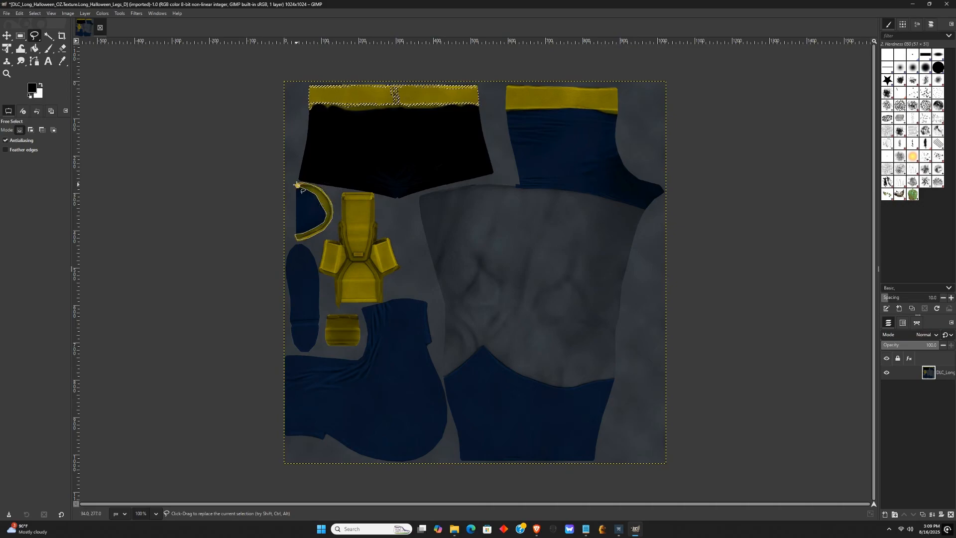
click(297, 183)
key(Return)
click(38, 49)
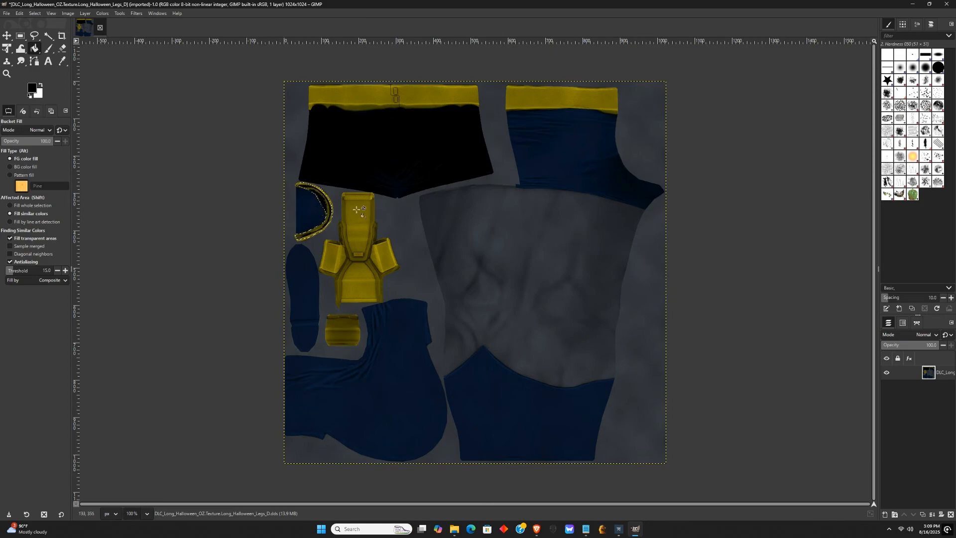
- Paint over the remaining yellow inside the selected curved trim with the Paintbrush, keeping black (000000) as the foreground color
click(49, 48)
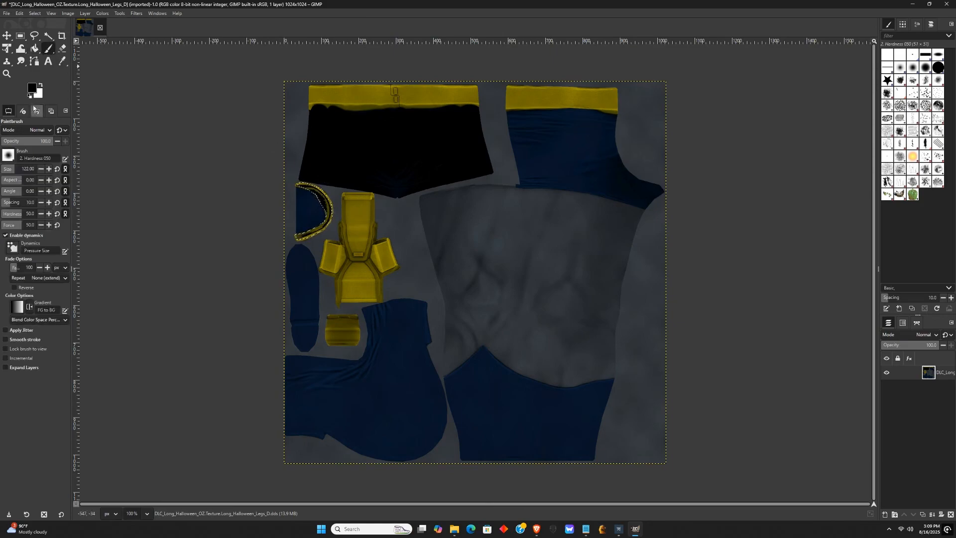
click(31, 88)
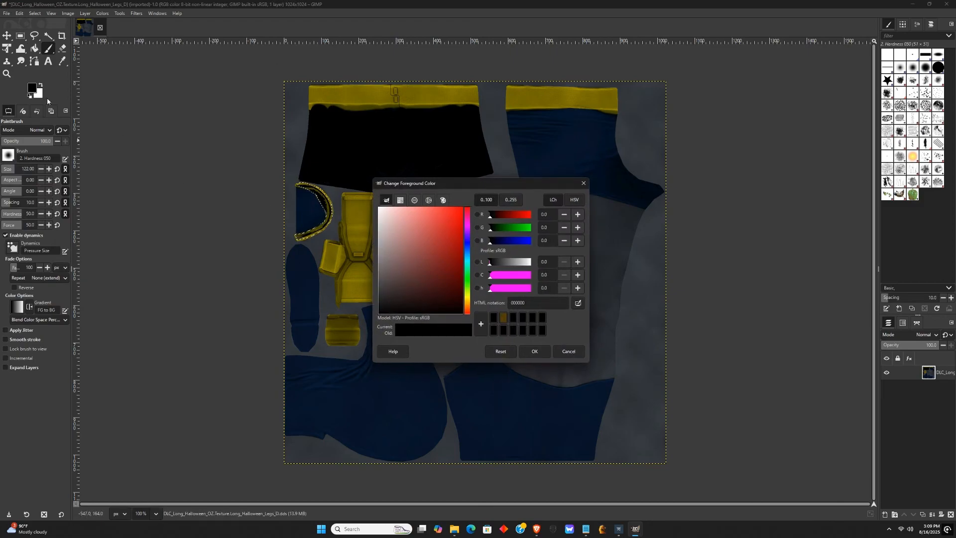
click(535, 352)
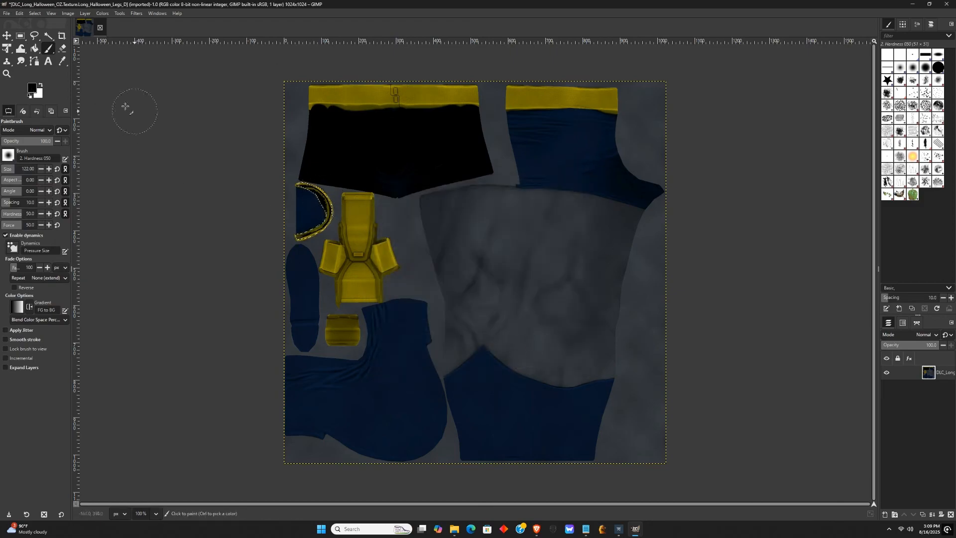
mouse_move(325, 205)
mouse_down()
mouse_move(342, 221)
mouse_move(301, 232)
mouse_up()
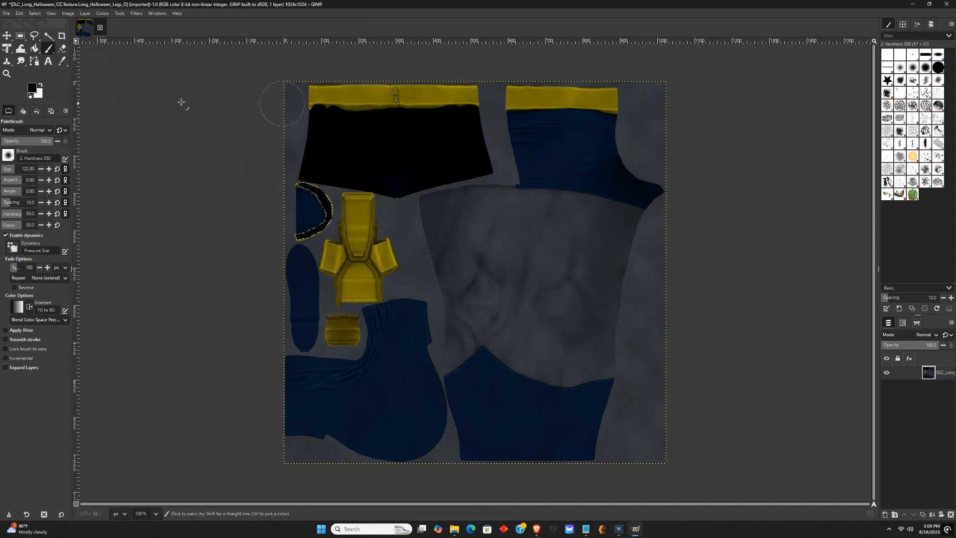
- Fuzzy-select the blue leg areas, bucket-fill the large lower-left blue piece with black, and brush black over its leftover spots
click(48, 36)
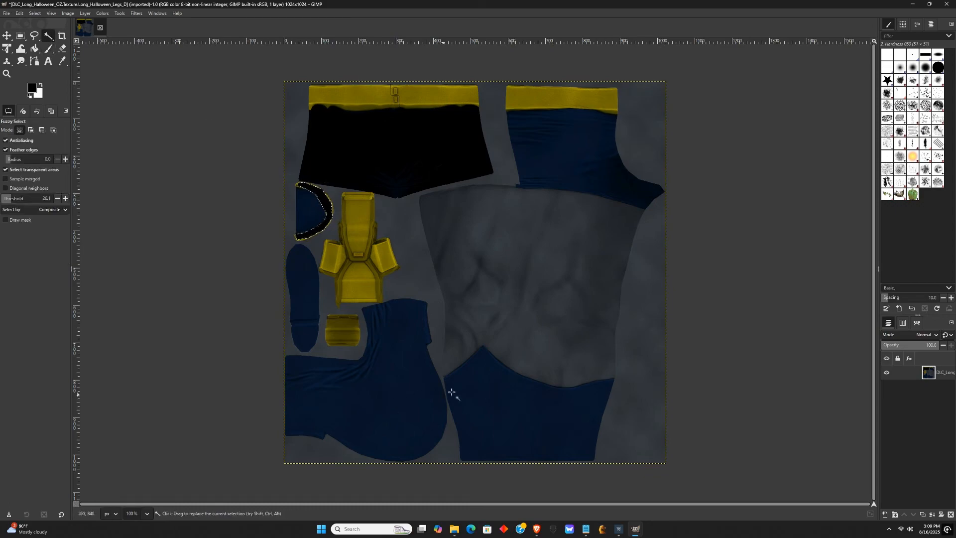
click(512, 398)
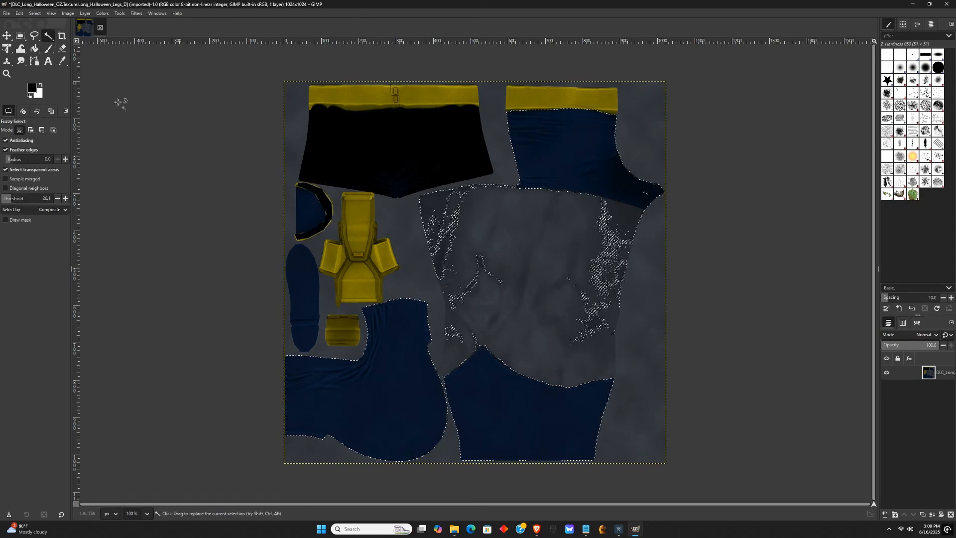
click(35, 48)
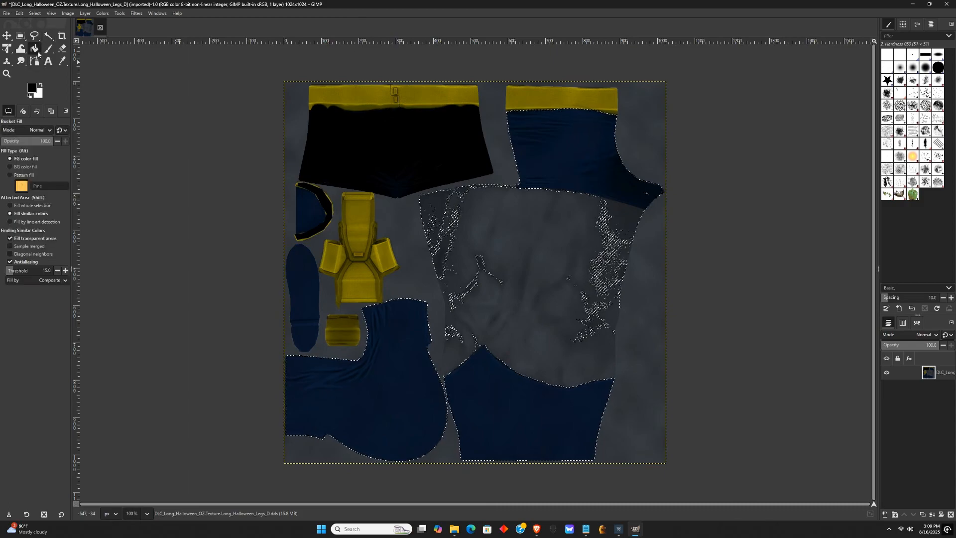
click(377, 385)
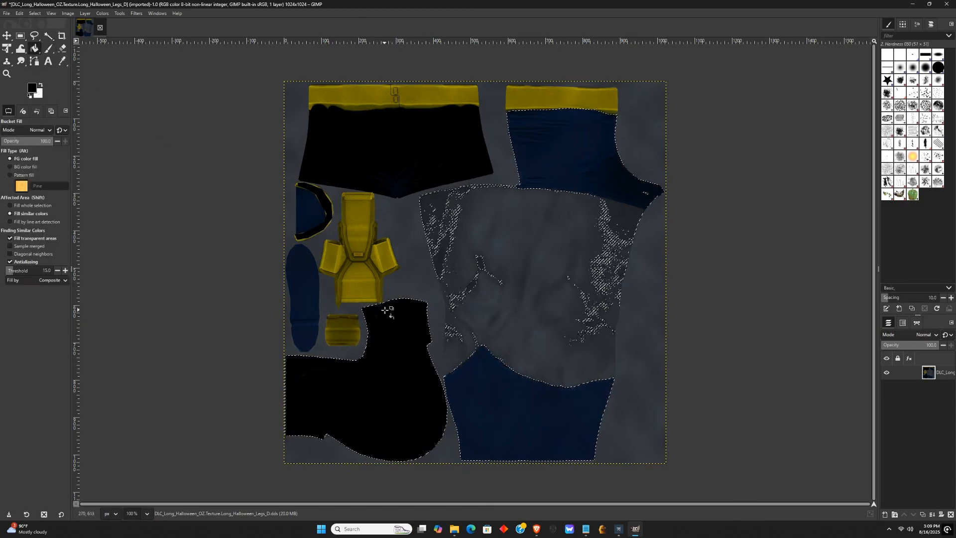
click(48, 48)
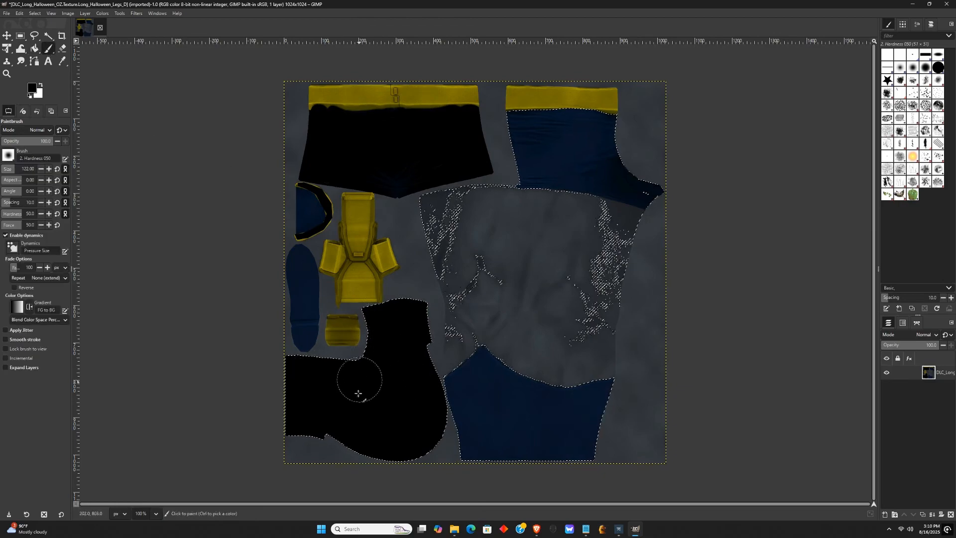
drag(357, 393, 369, 384)
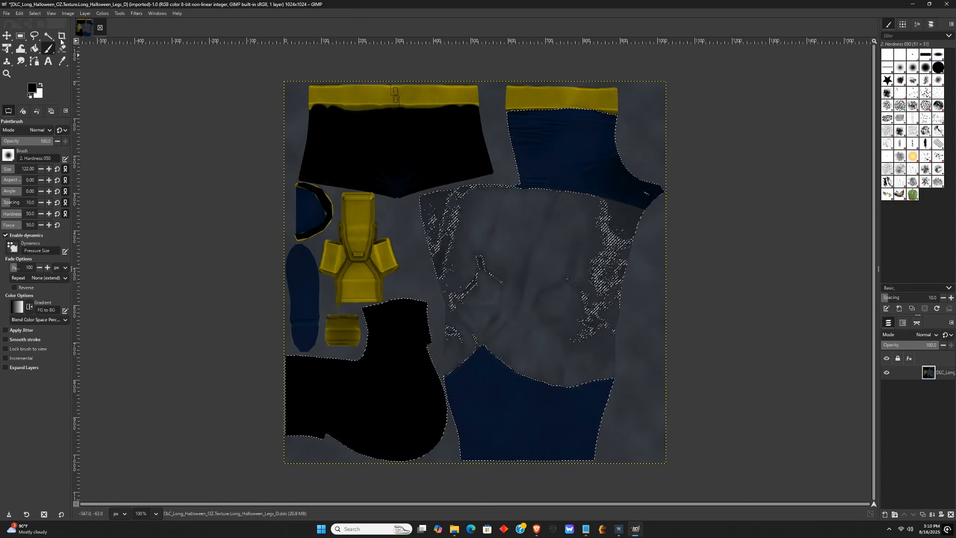
- Outline the upper block of the yellow cross-shaped piece with Free Select, then bucket-fill and brush it solid black
click(34, 35)
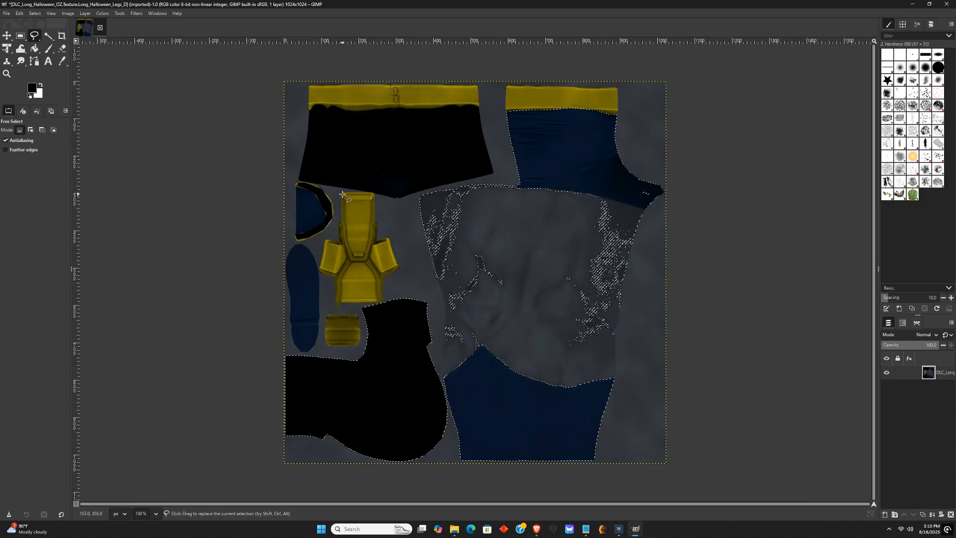
click(343, 194)
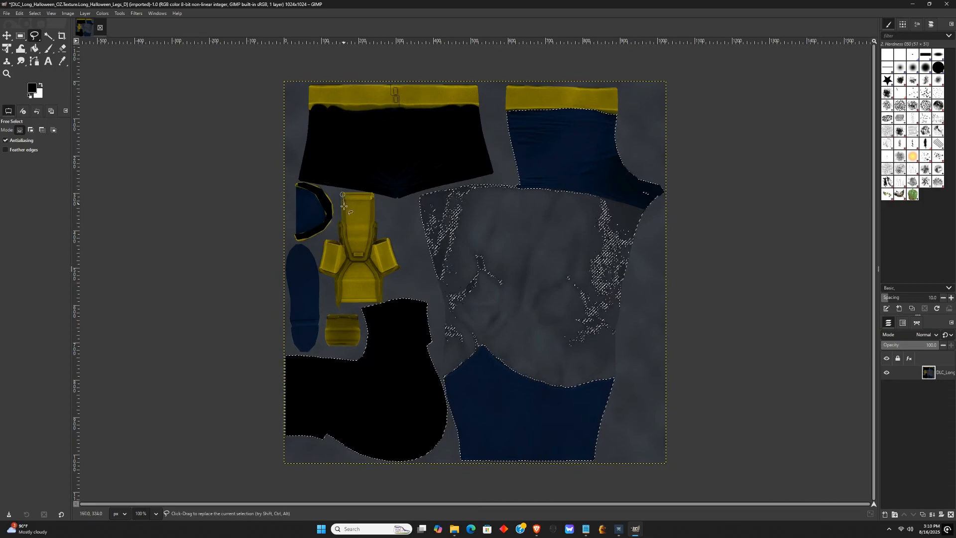
click(342, 220)
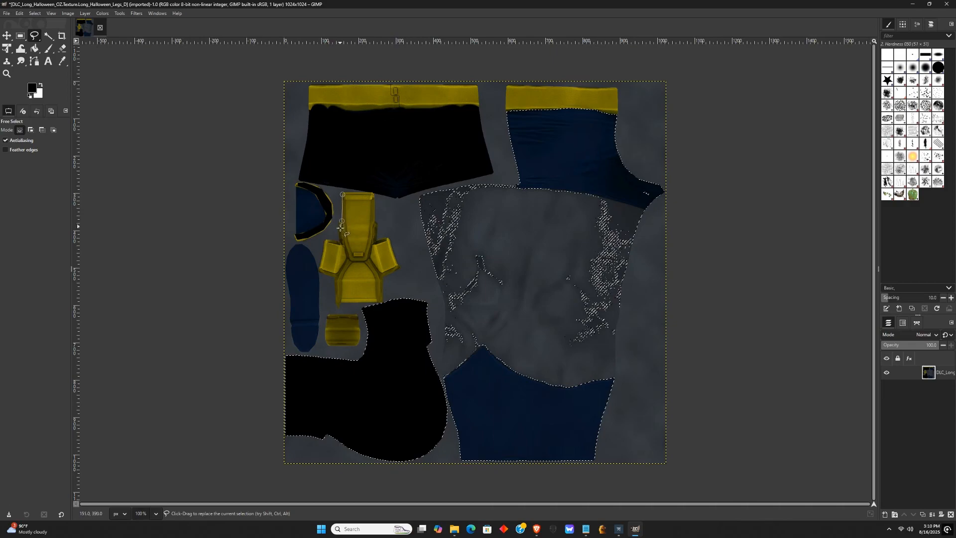
click(343, 236)
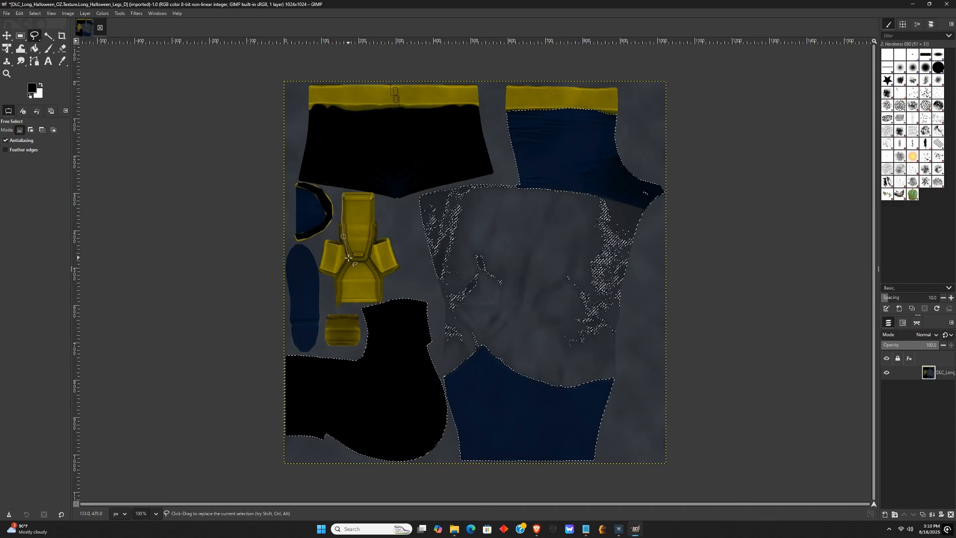
click(373, 237)
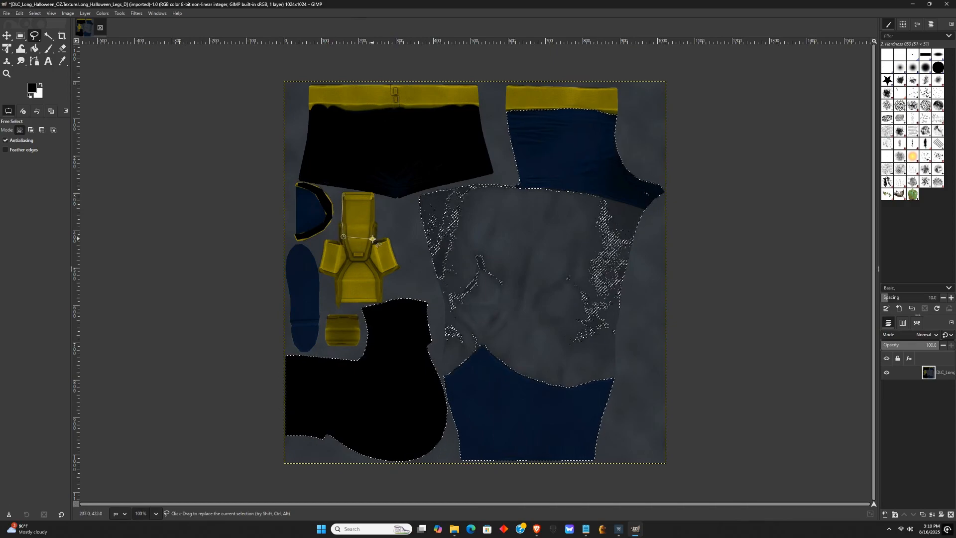
click(375, 213)
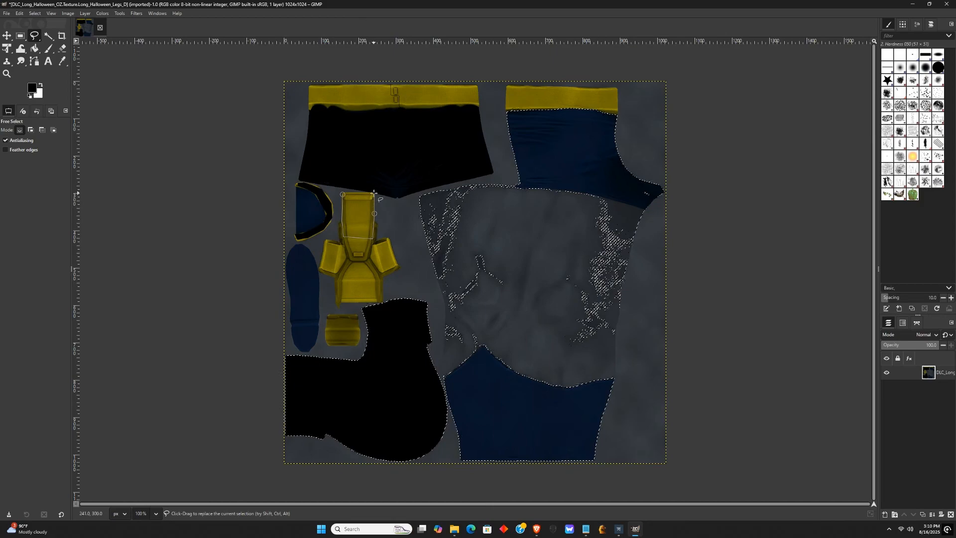
double_click(342, 195)
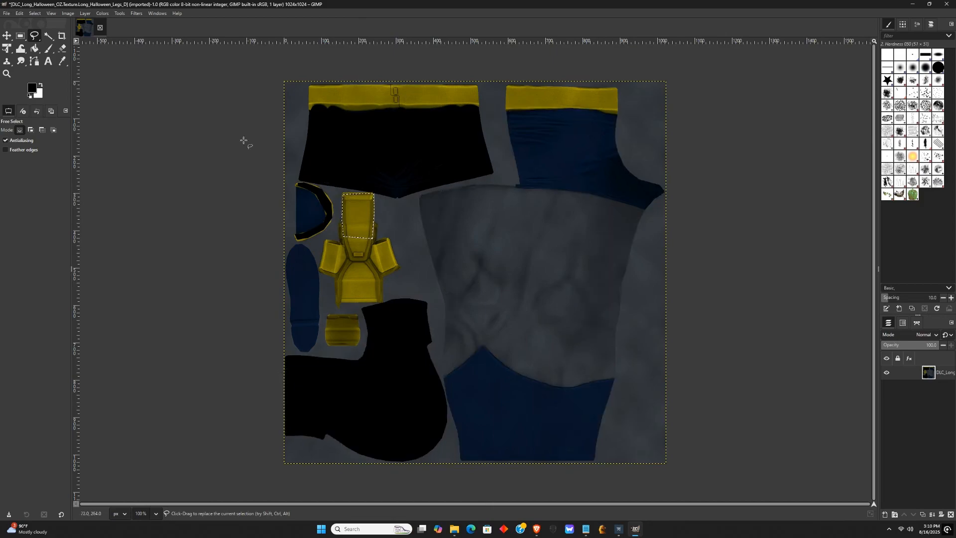
click(35, 48)
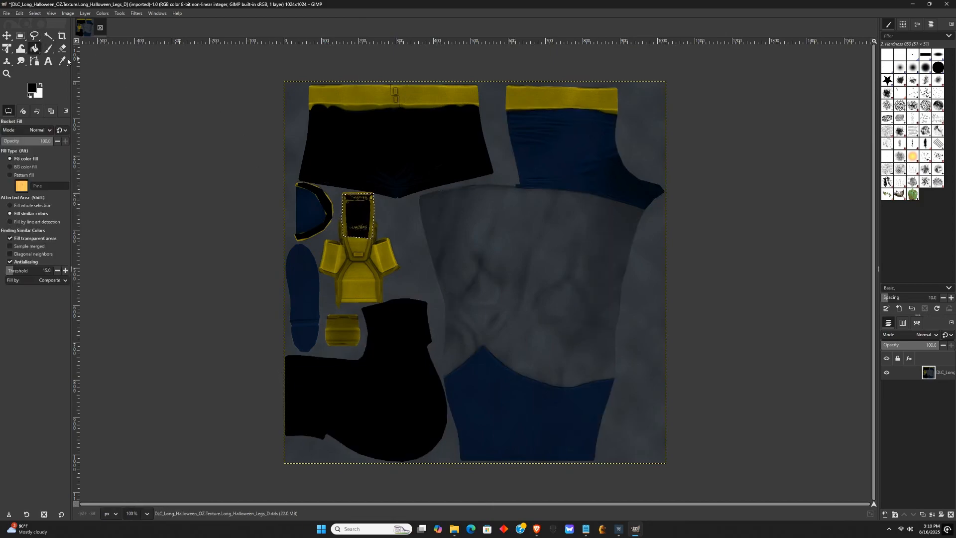
click(48, 48)
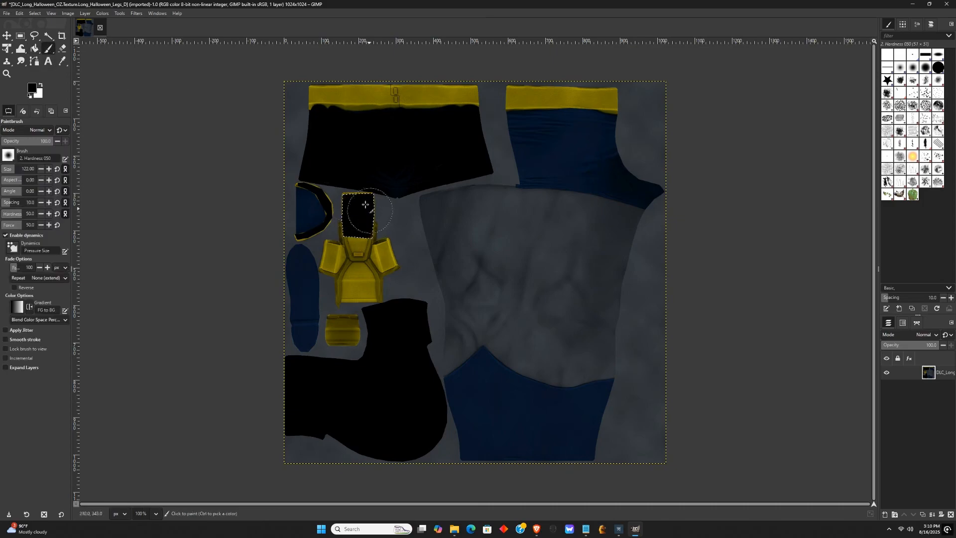
drag(365, 204, 364, 206)
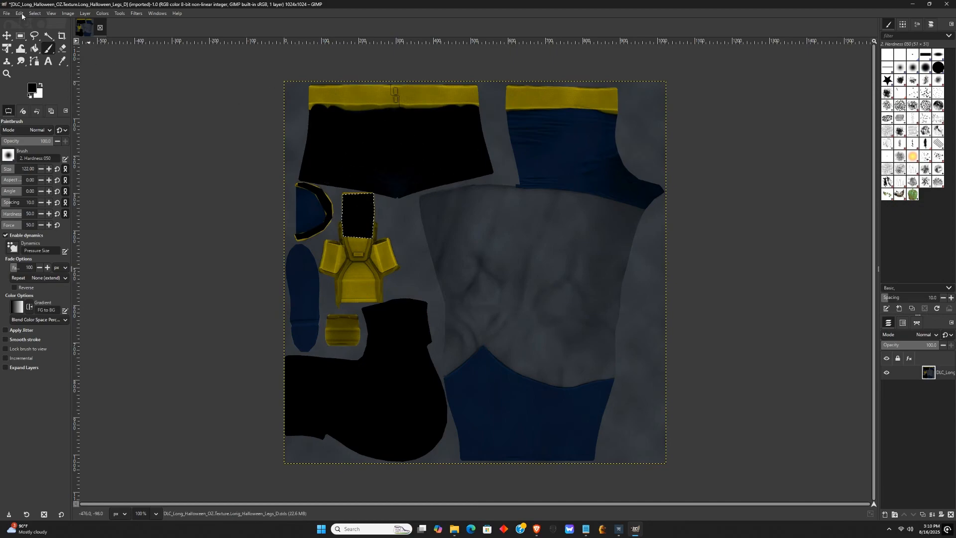
click(36, 35)
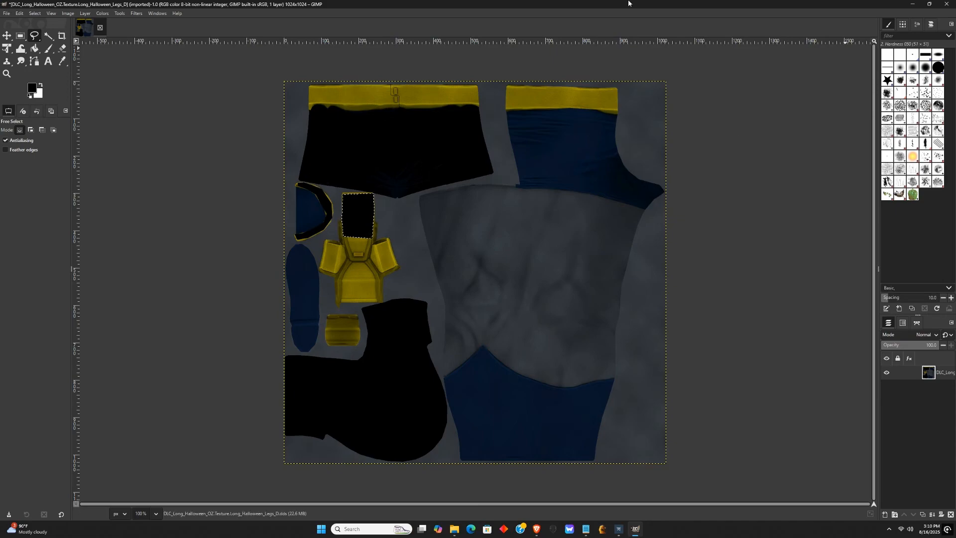
- Start exporting the image to the PF_DXT1 folder as DLC_Long_Halloween_OZ.Texture.Long_Halloween_Legs_D2.dds
click(7, 13)
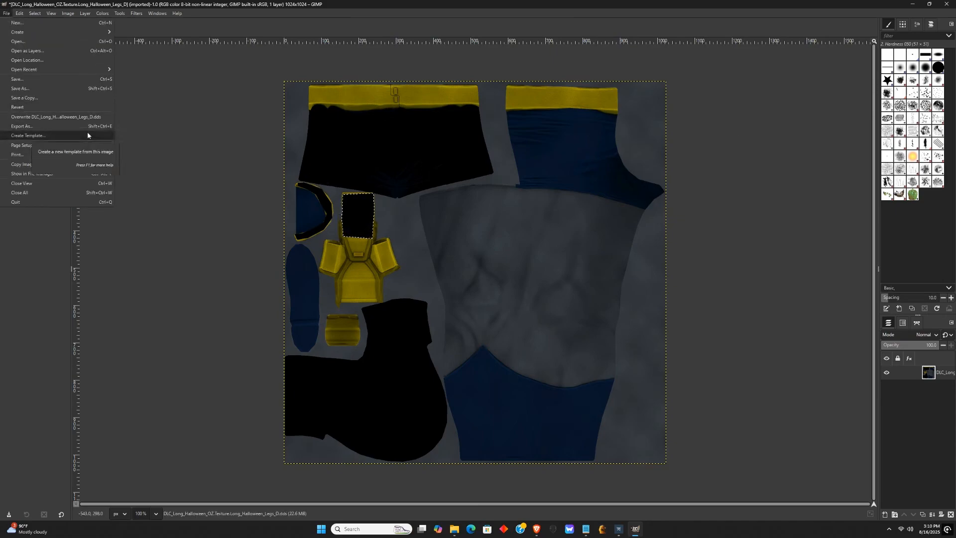
click(60, 126)
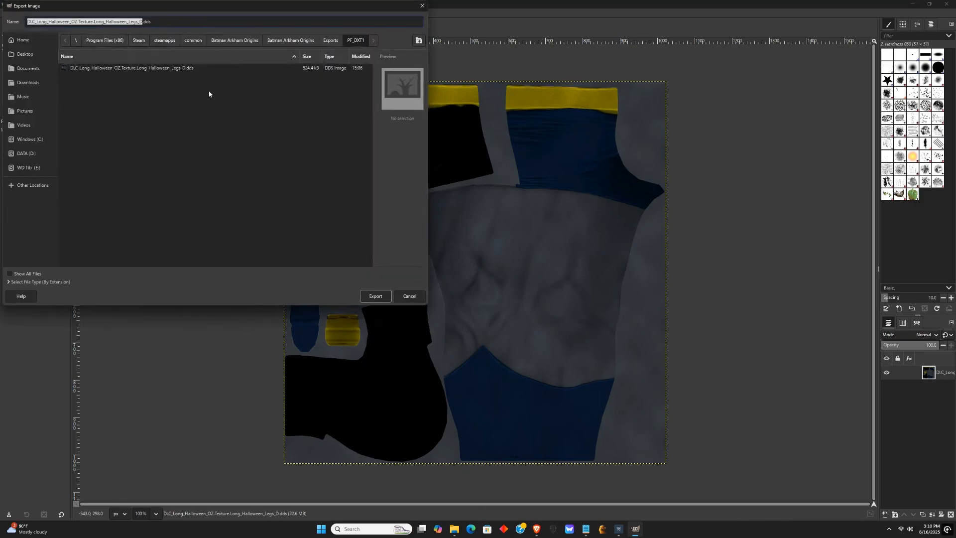
click(141, 21)
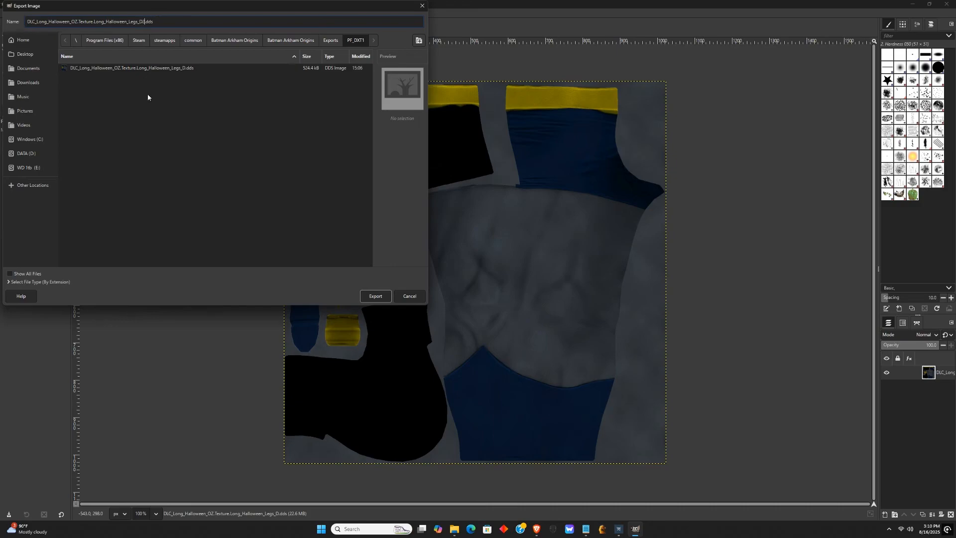
text(2)
click(376, 296)
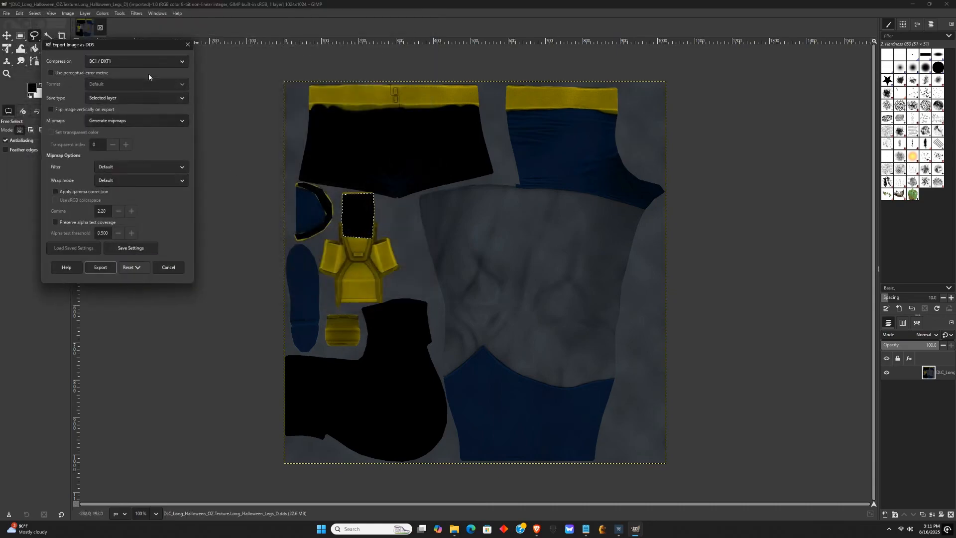
- Complete the DDS export with BC1 / DXT1 compression and the Generate mipmaps option
drag(122, 48, 171, 79)
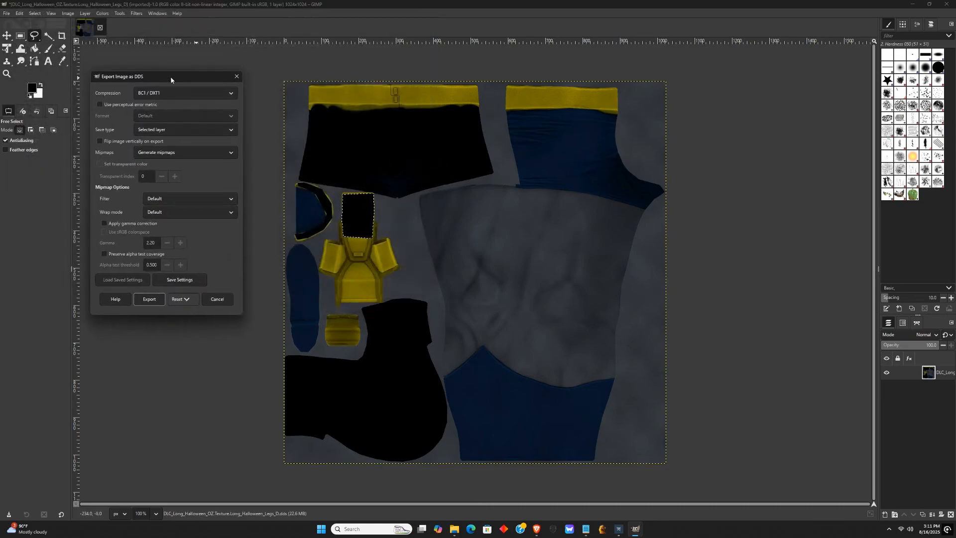
click(198, 94)
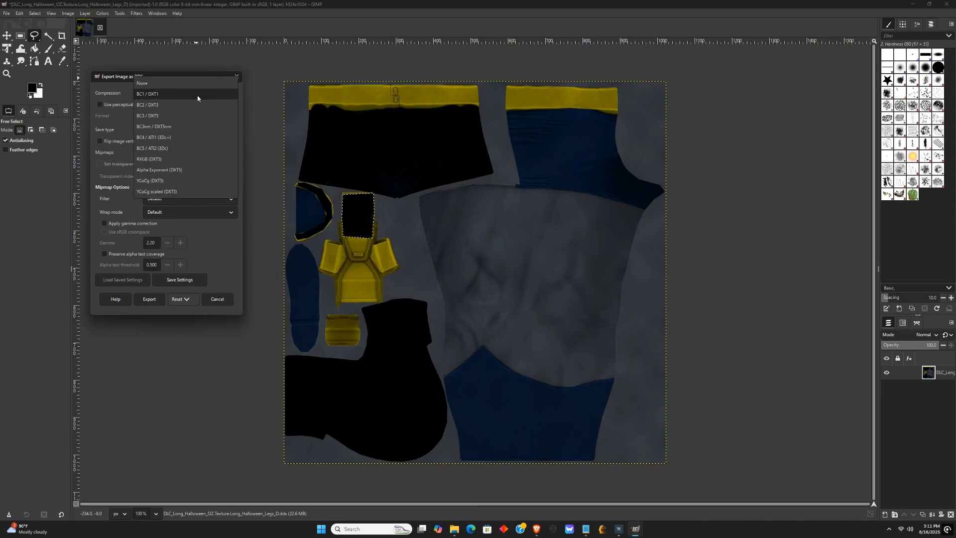
click(116, 95)
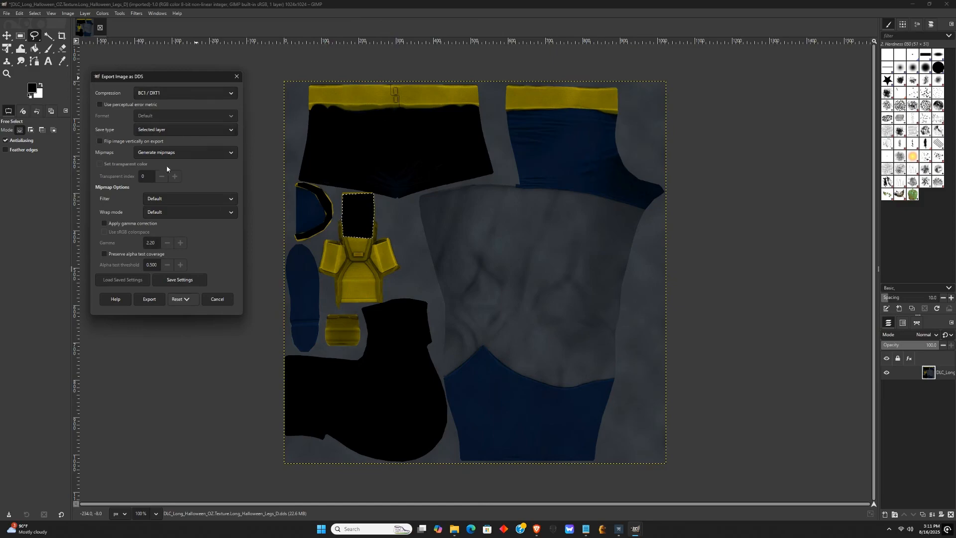
click(181, 155)
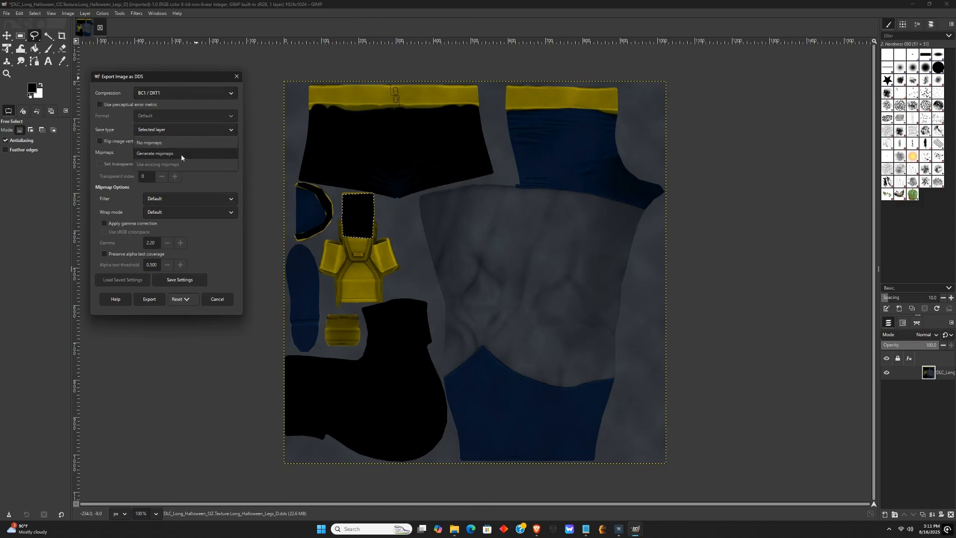
click(135, 155)
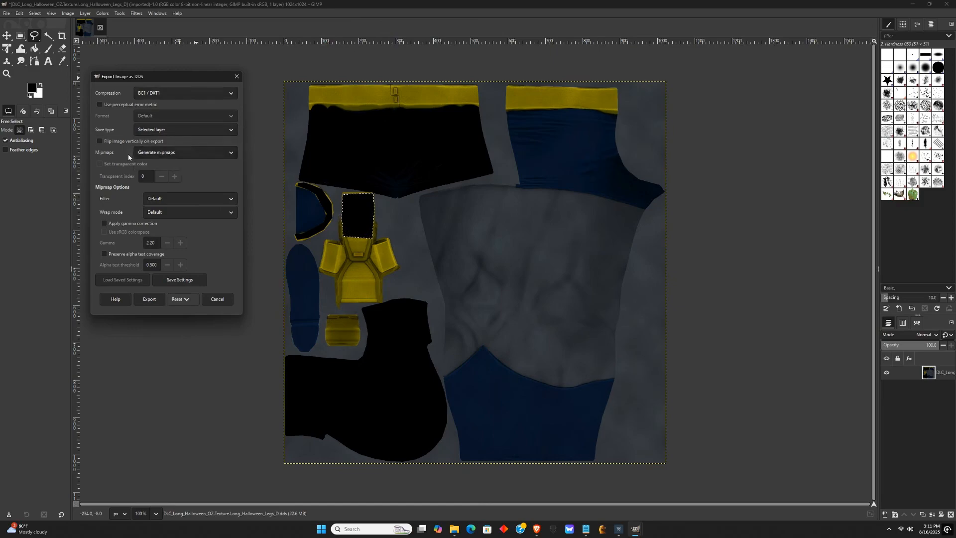
click(152, 299)
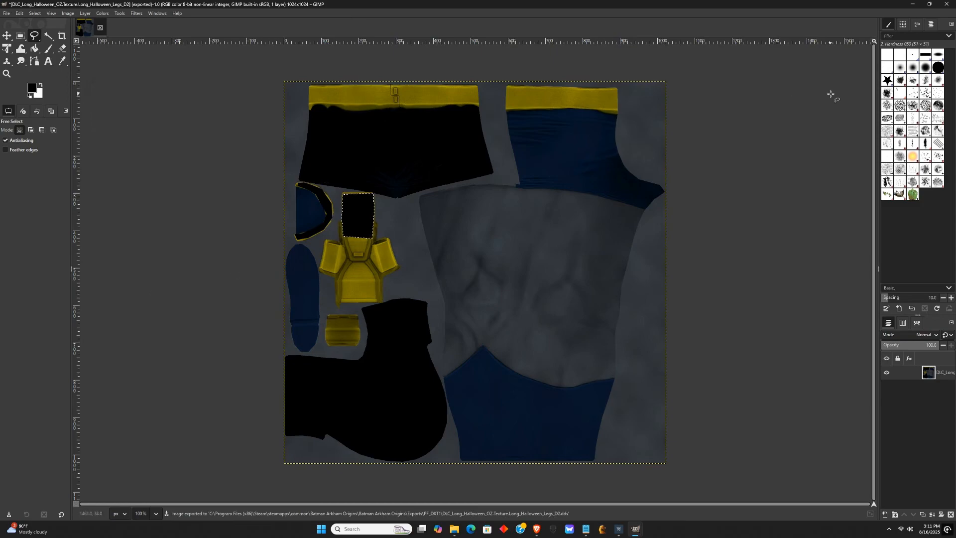
- Minimize GIMP and bring up the PF_DXT1 folder in File Explorer to view the exported textures
click(914, 5)
click(455, 532)
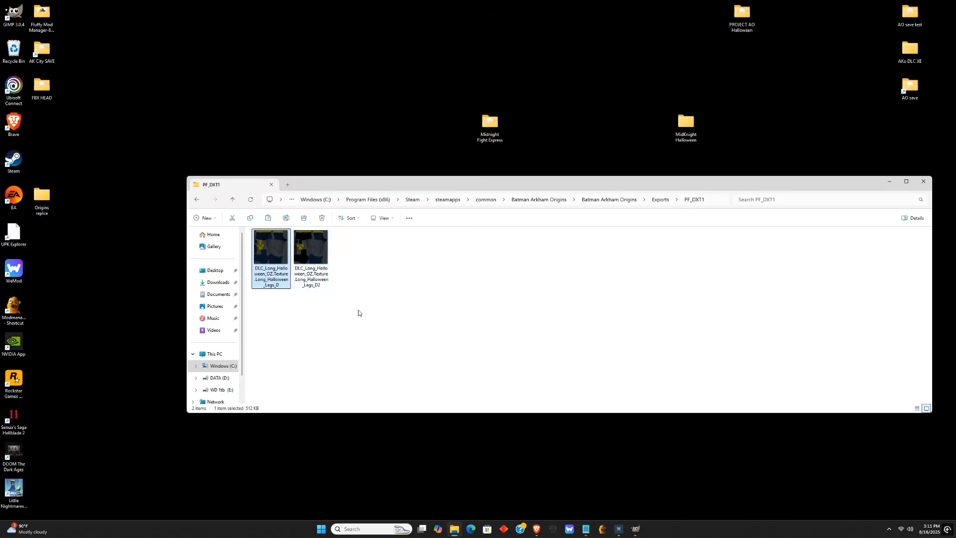
click(319, 303)
drag(347, 186, 300, 177)
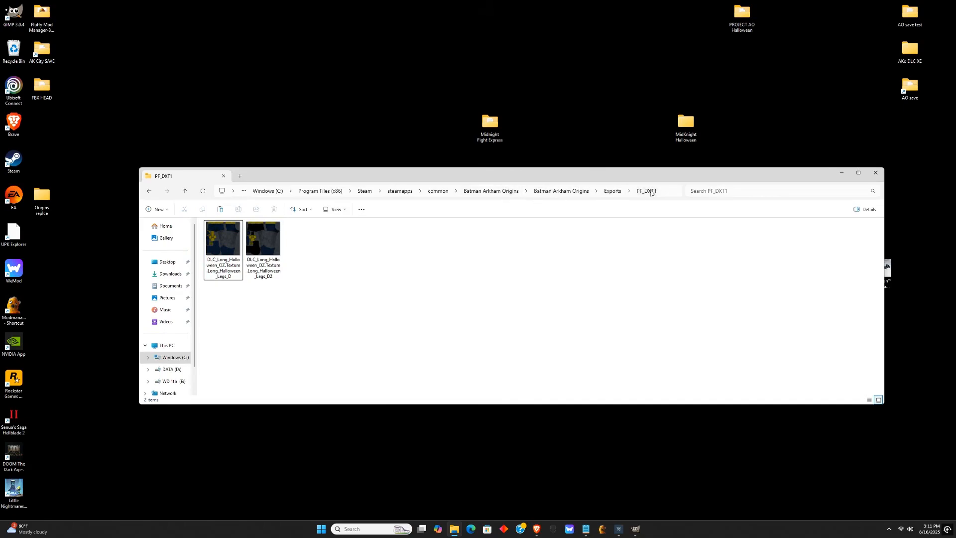
- Open the folder C:\Program Files (x86)\Steam\steamapps\common\Batman Arkham Origins in a new File Explorer tab
click(240, 176)
click(328, 192)
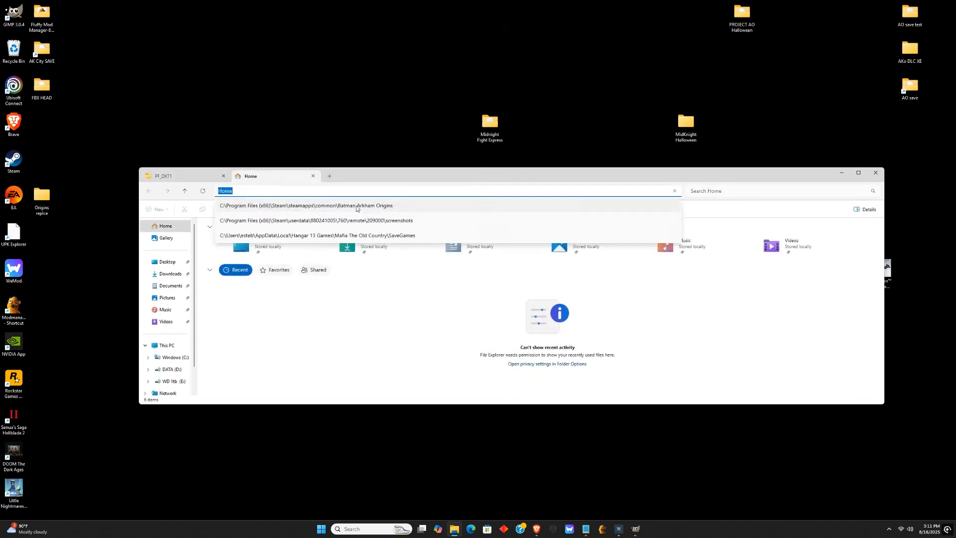
click(356, 205)
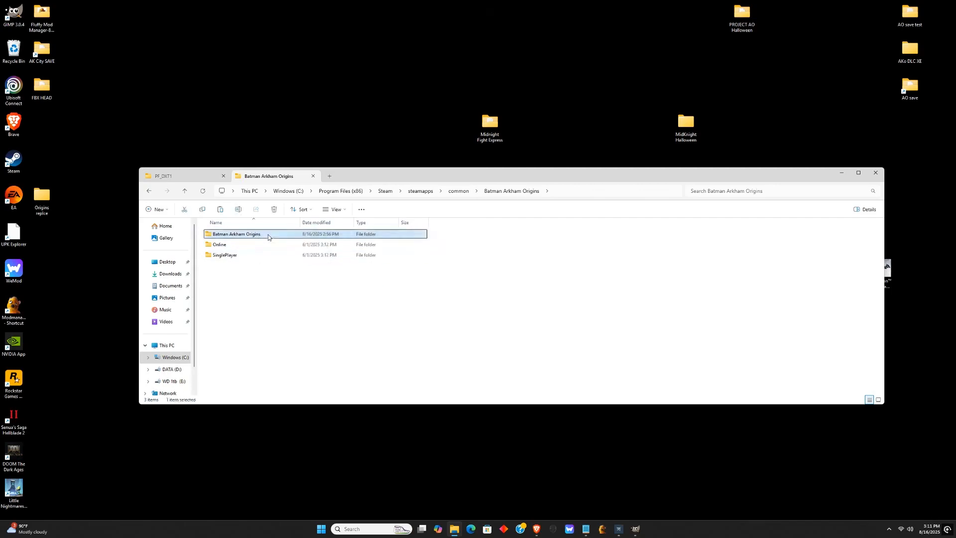
- Copy the DLC_Long_Halloween_OZ.Texture.Long_Halloween_Legs_D2 file from the Batman Arkham Origins\Exports\PF_DXT1 folder
double_click(267, 236)
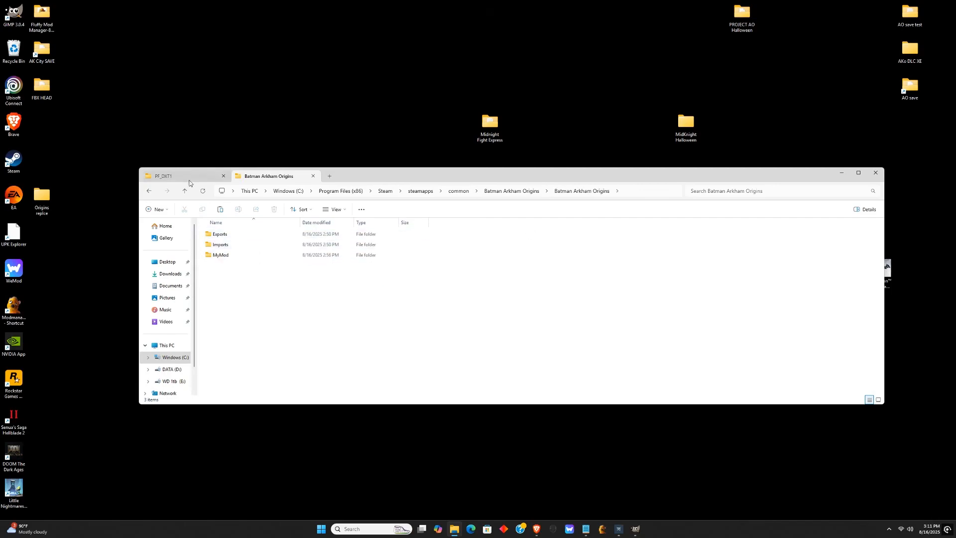
double_click(239, 235)
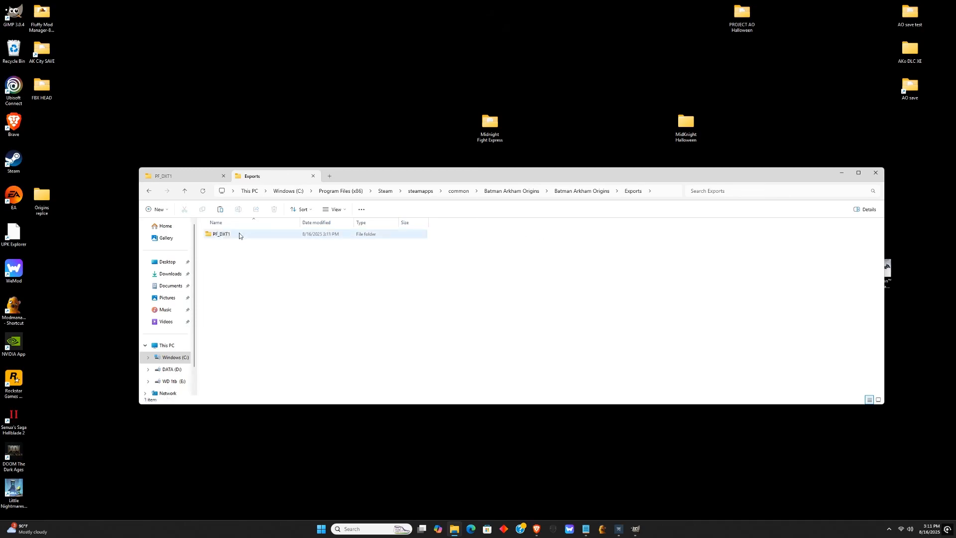
double_click(239, 234)
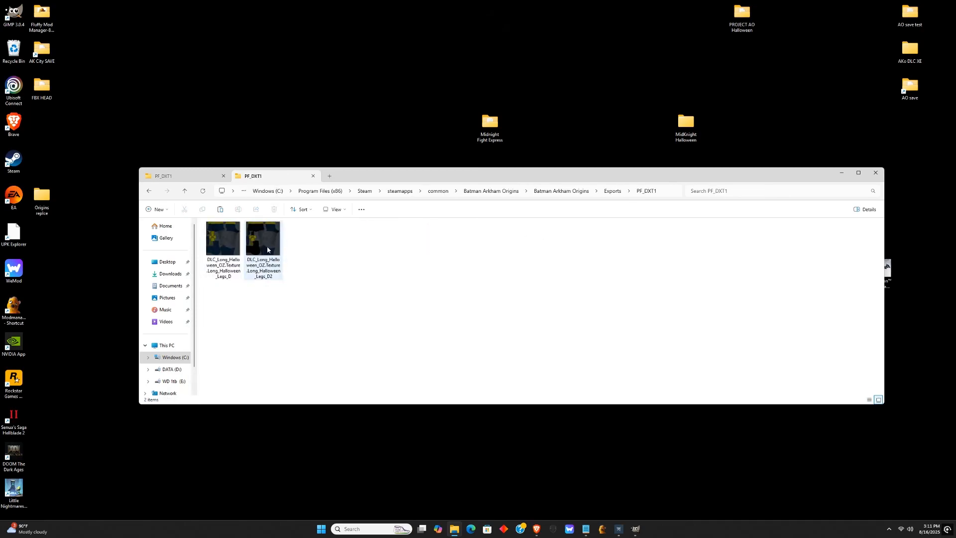
right_click(262, 248)
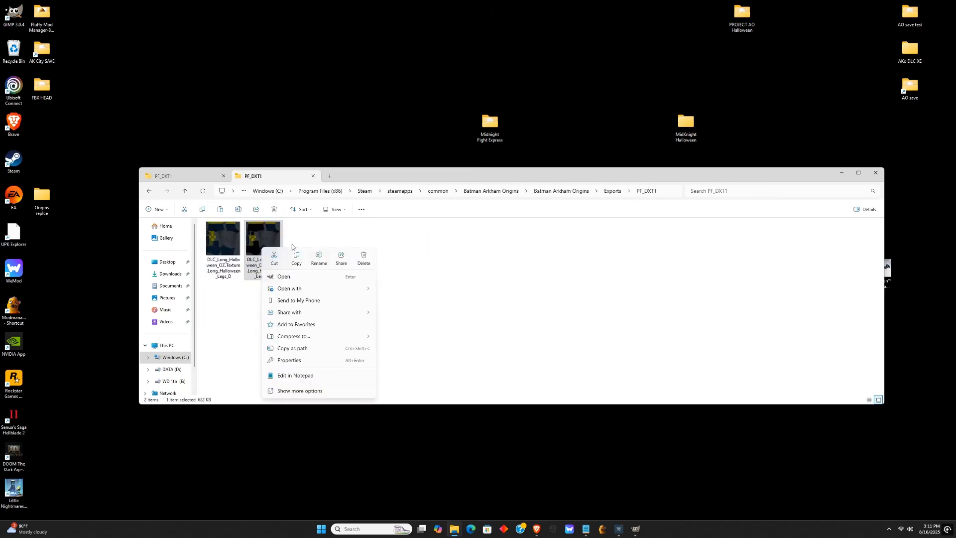
click(299, 263)
- Paste the copied texture into the PF_DXT1 subfolder of the Batman Arkham Origins\Imports folder
key(alt+Left)
key(alt+Left)
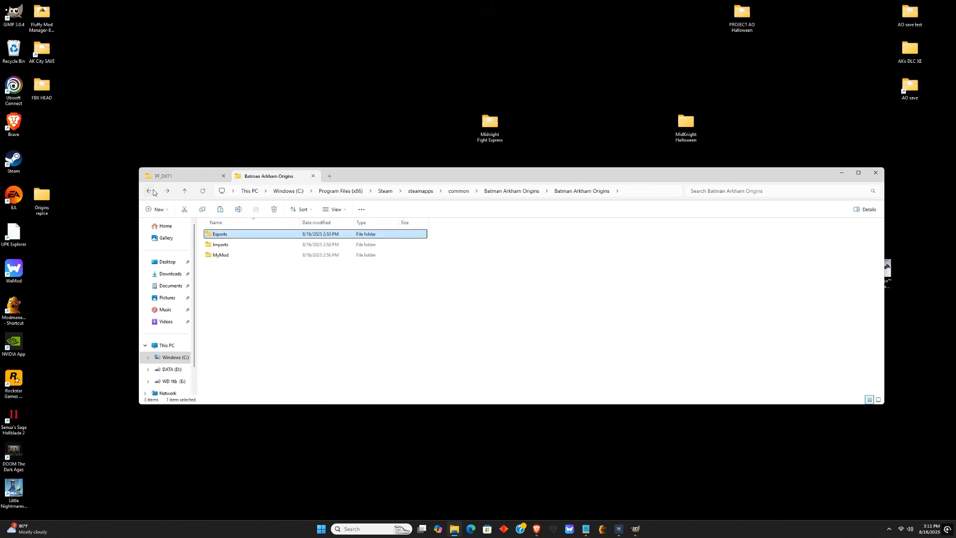
double_click(224, 244)
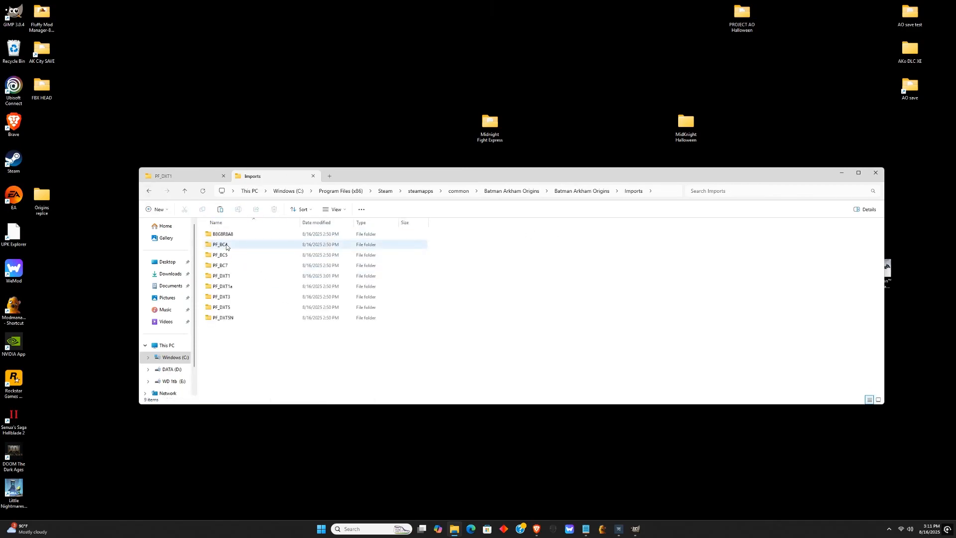
double_click(242, 278)
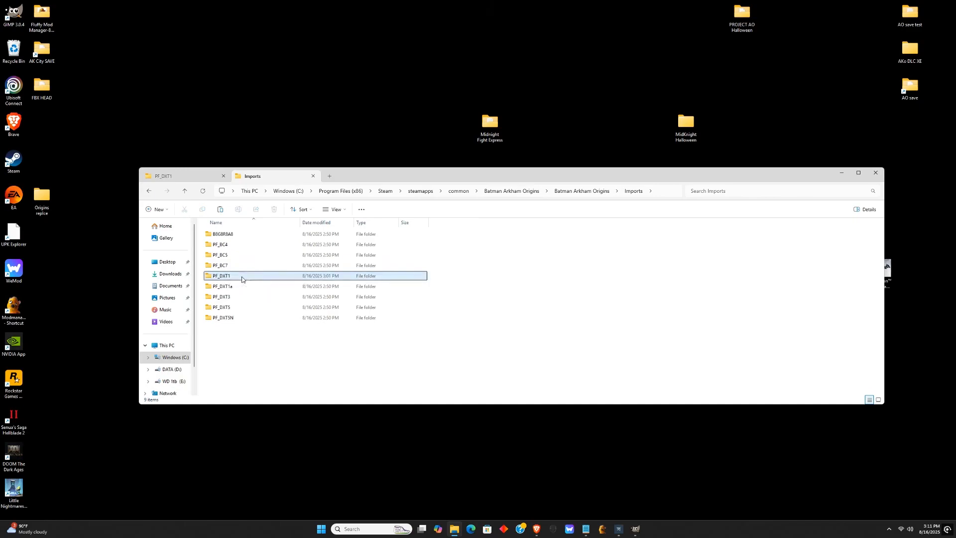
right_click(242, 279)
click(255, 286)
click(343, 303)
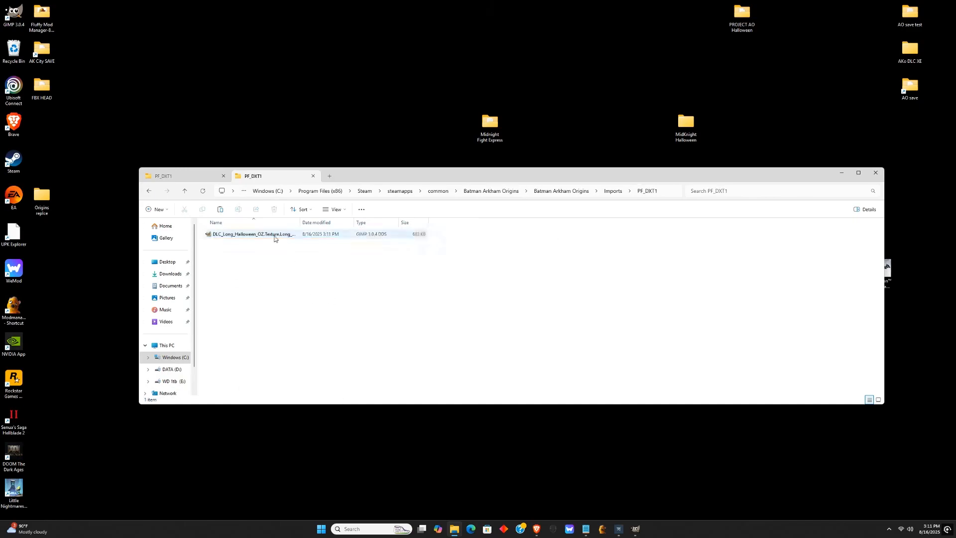
- Rename the texture in Imports\PF_DXT1 as DLC_Long_Halloween_OZ.Texture.Long_Halloween_Legs_D
click(272, 235)
click(238, 210)
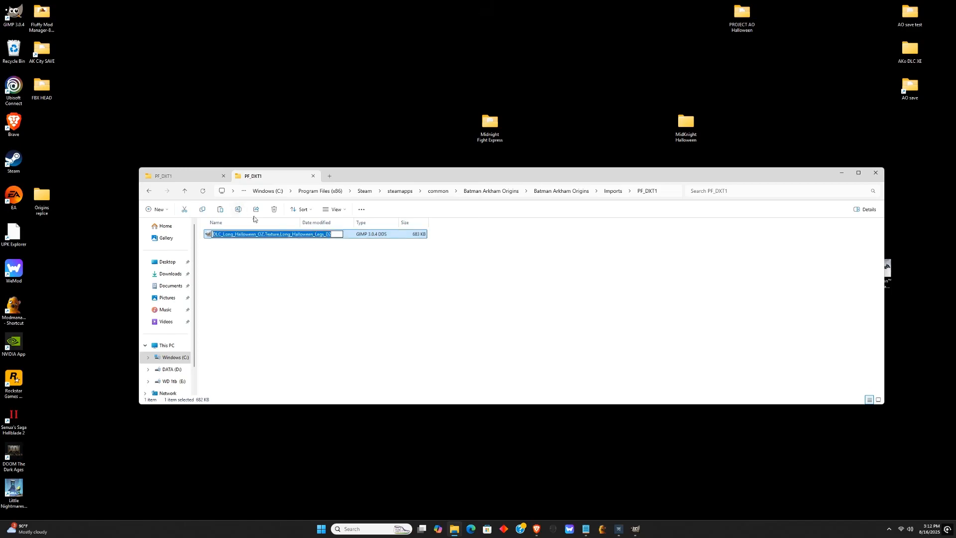
click(329, 235)
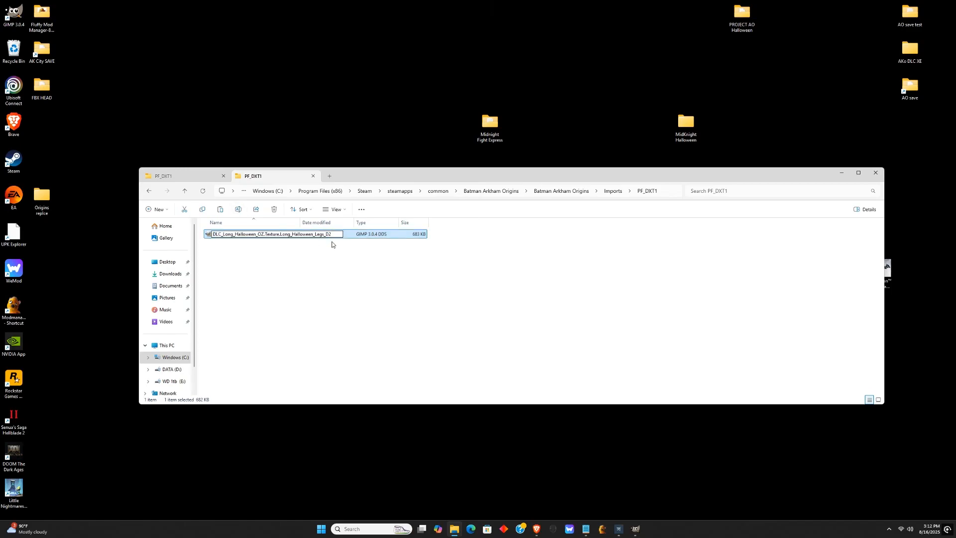
click(344, 269)
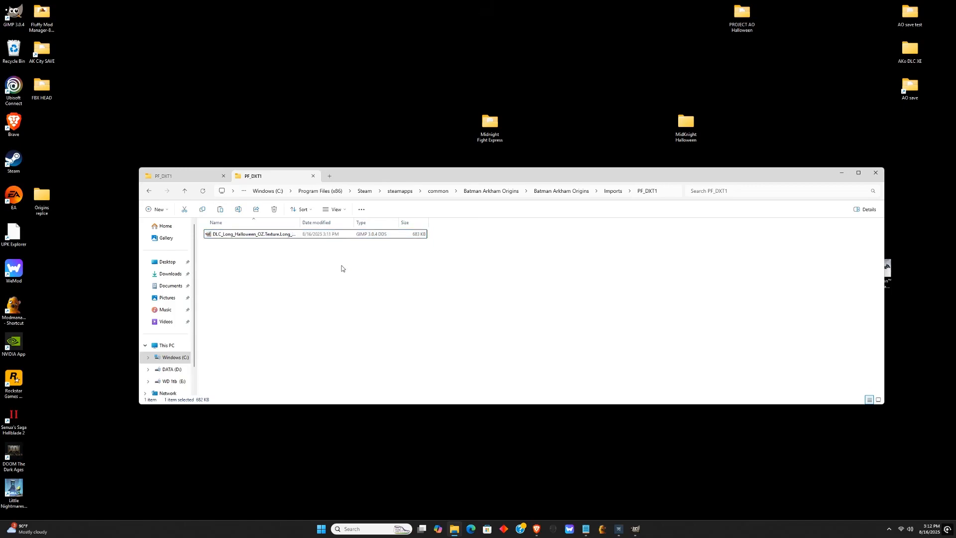
- Switch to UPK Explorer and select the Long_Halloween_Legs_D texture among the textures to inject, then minimize the program
click(617, 531)
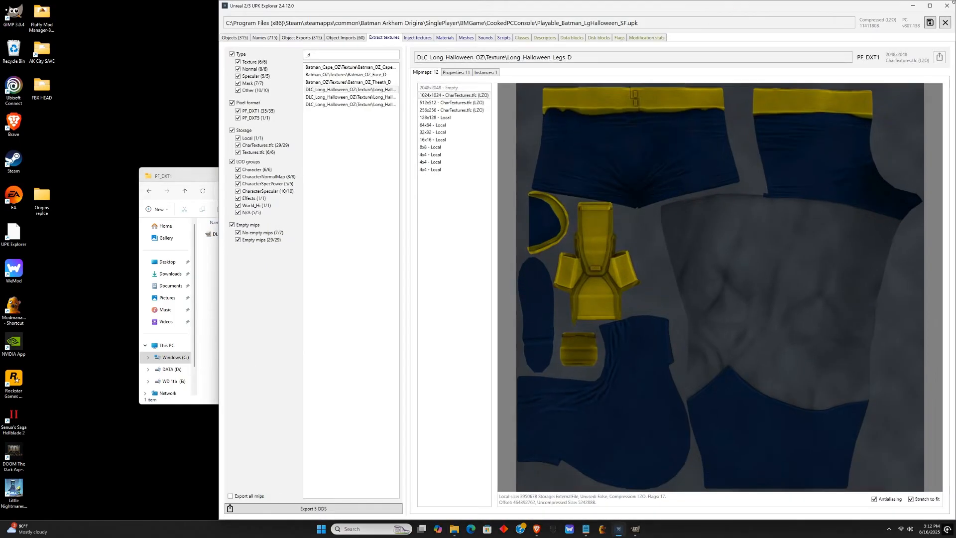
click(929, 5)
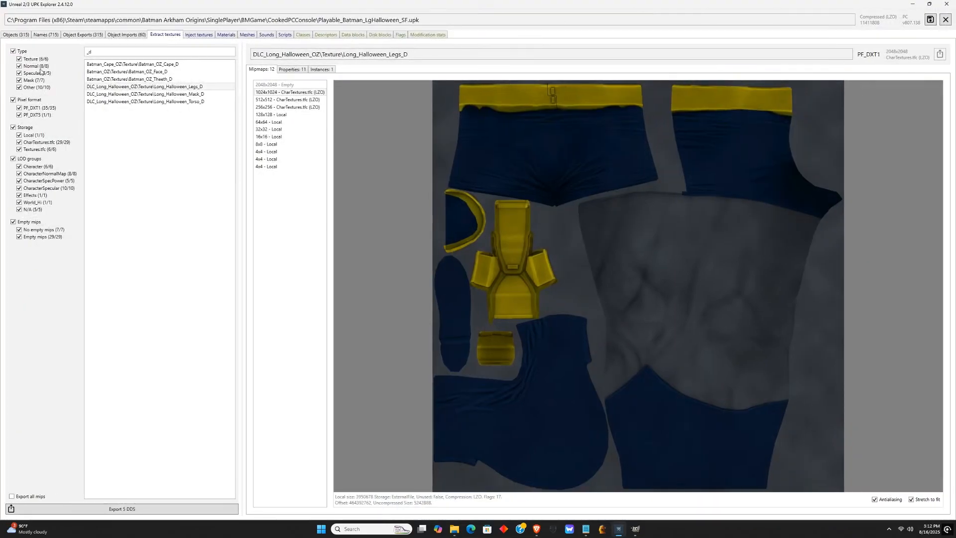
click(199, 36)
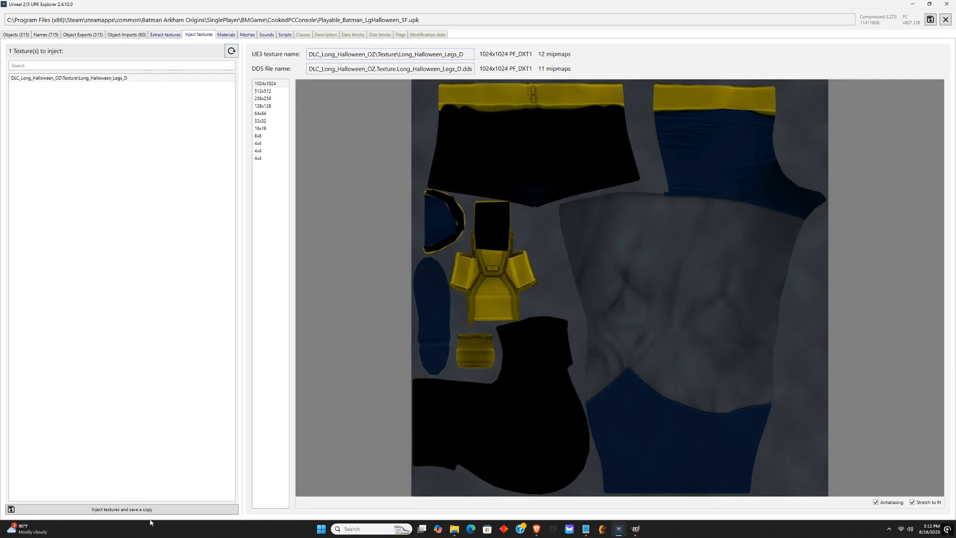
click(127, 81)
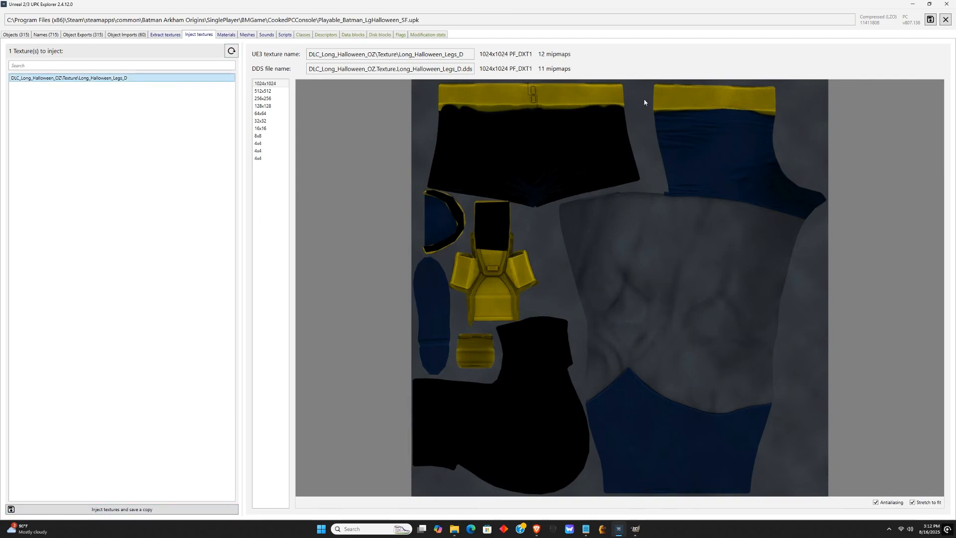
click(913, 6)
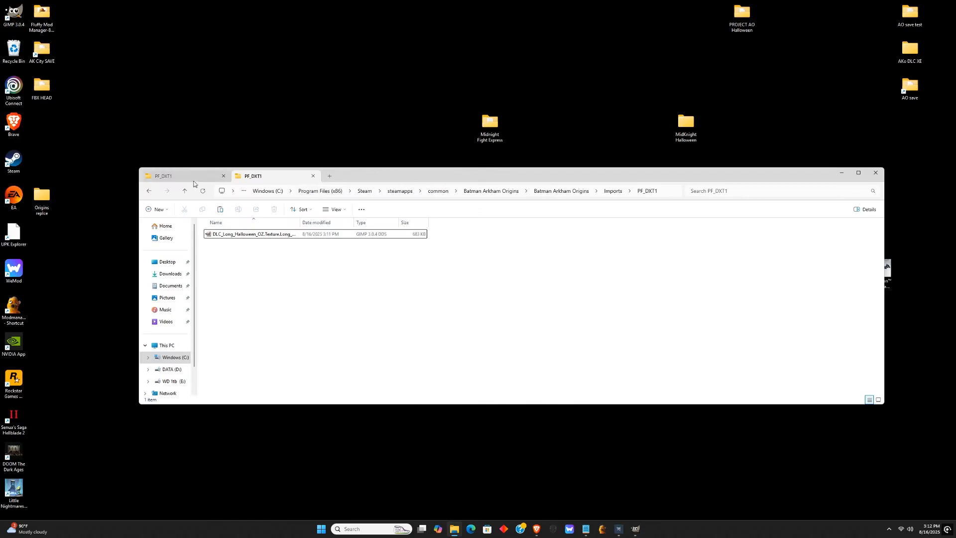
- Open the Batman Arkham Origins\SinglePlayer\BMGame\CookedPCConsole folder in a new File Explorer tab
click(327, 175)
click(412, 192)
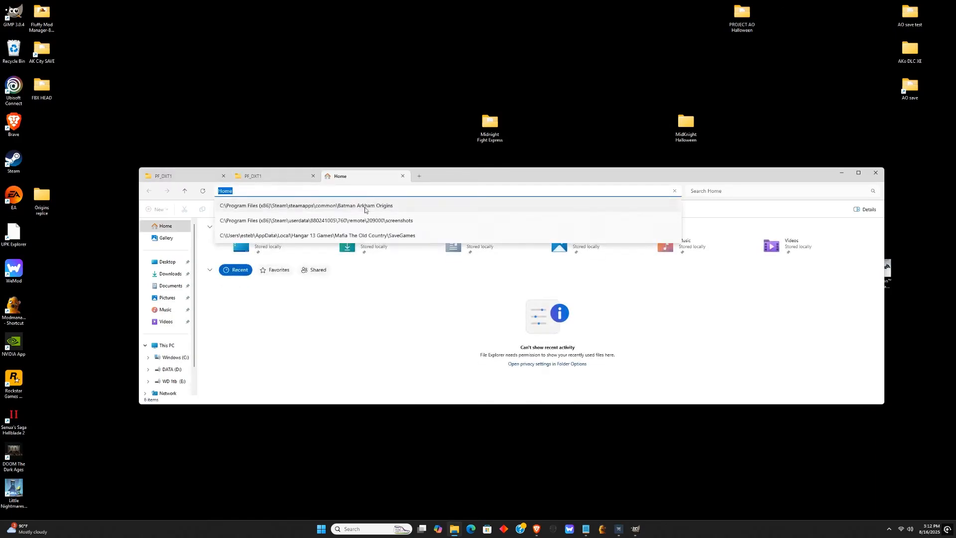
click(319, 232)
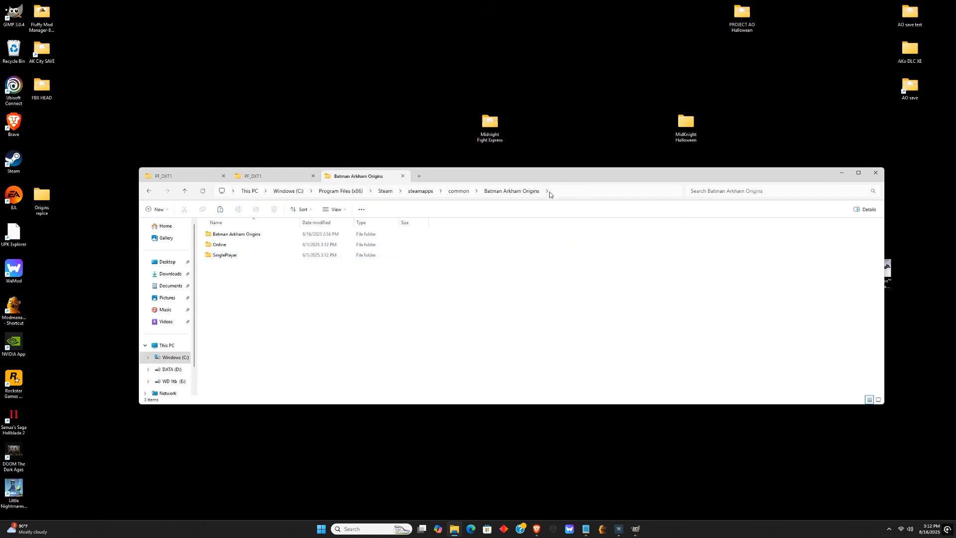
double_click(235, 256)
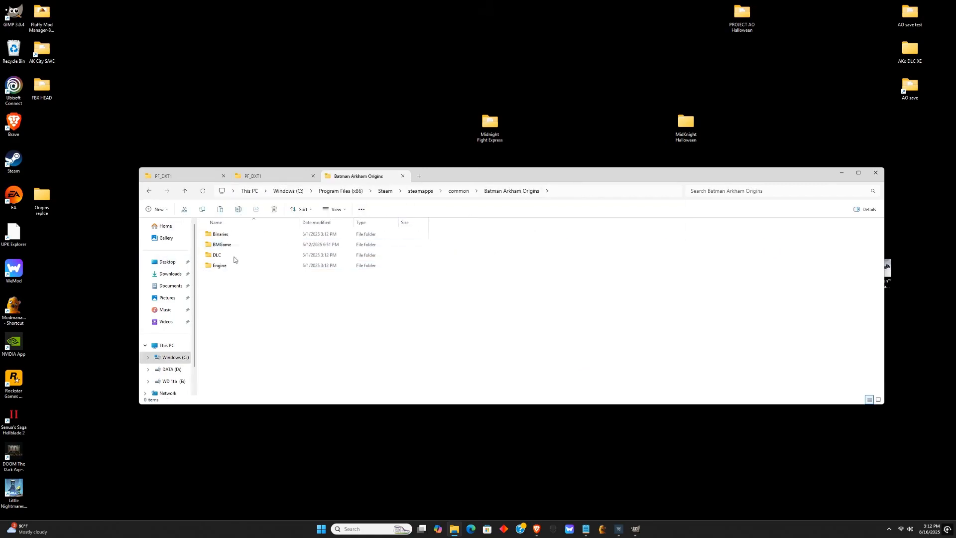
double_click(243, 247)
double_click(243, 246)
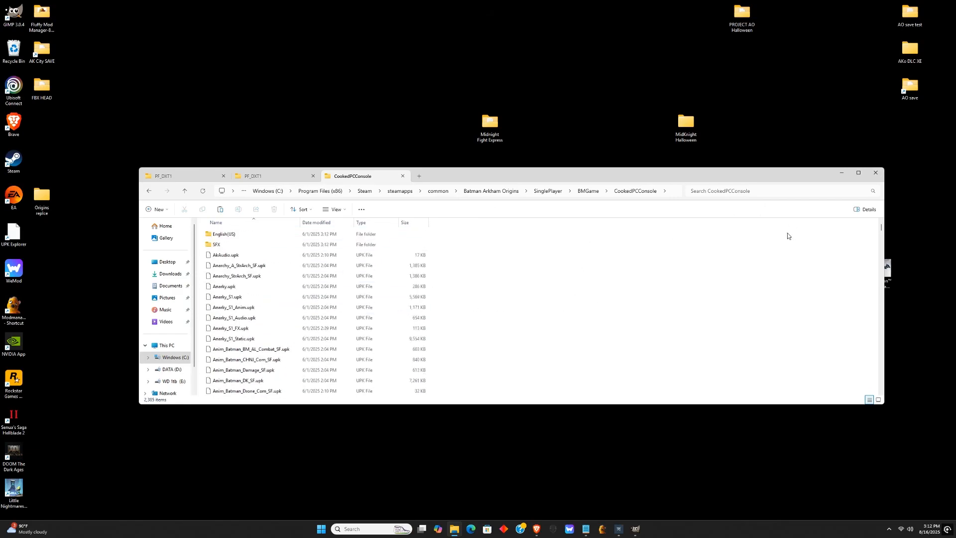
- Search the CookedPCConsole folder for "copy", check UPK Explorer briefly, and return to the full file list
click(745, 191)
text(copy)
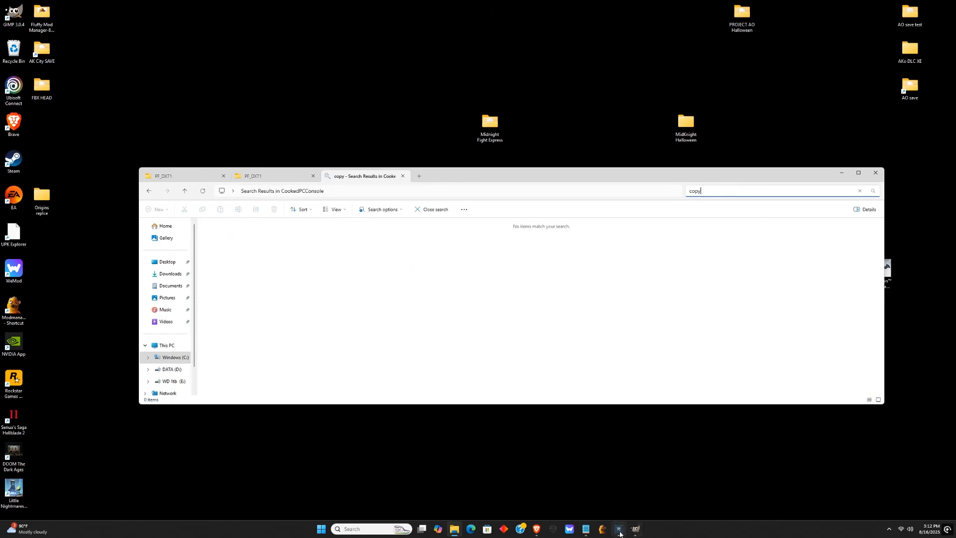
click(621, 531)
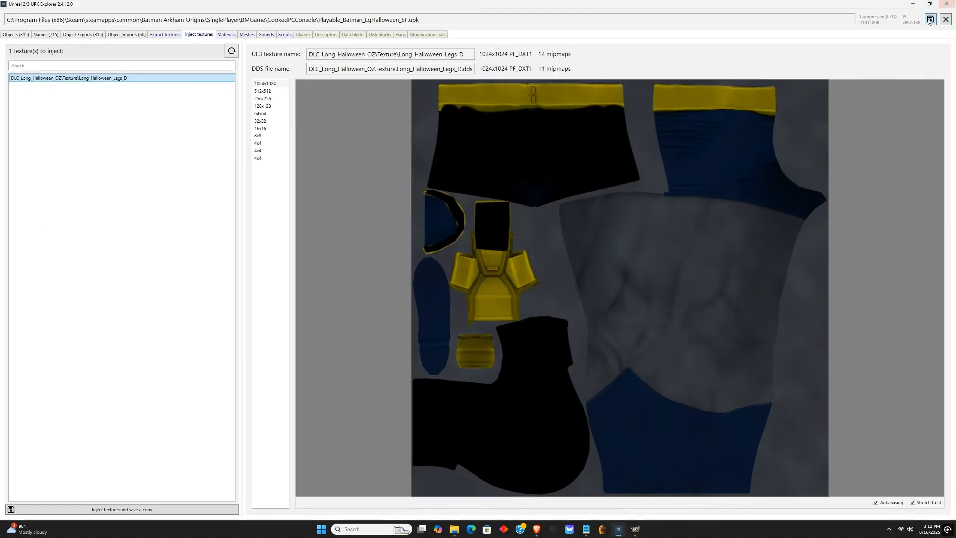
click(913, 4)
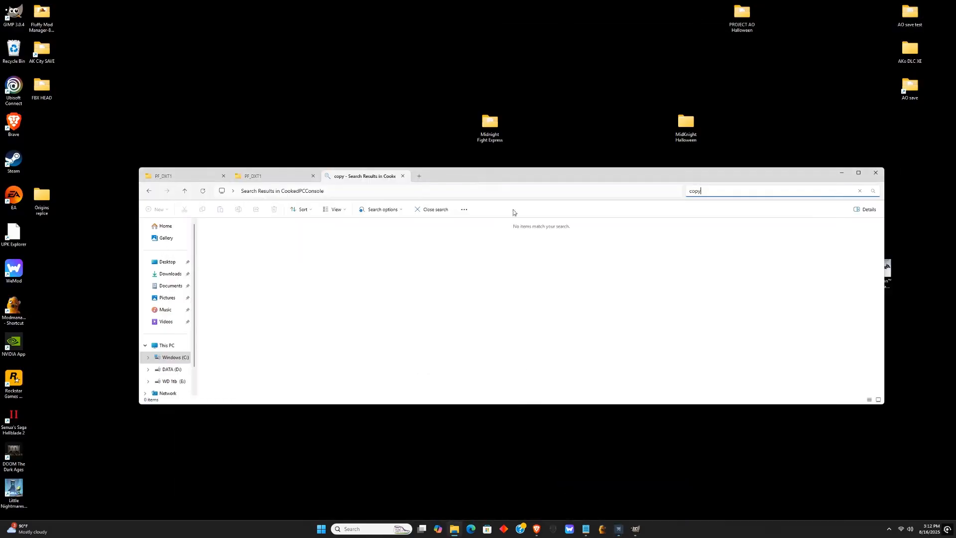
click(149, 192)
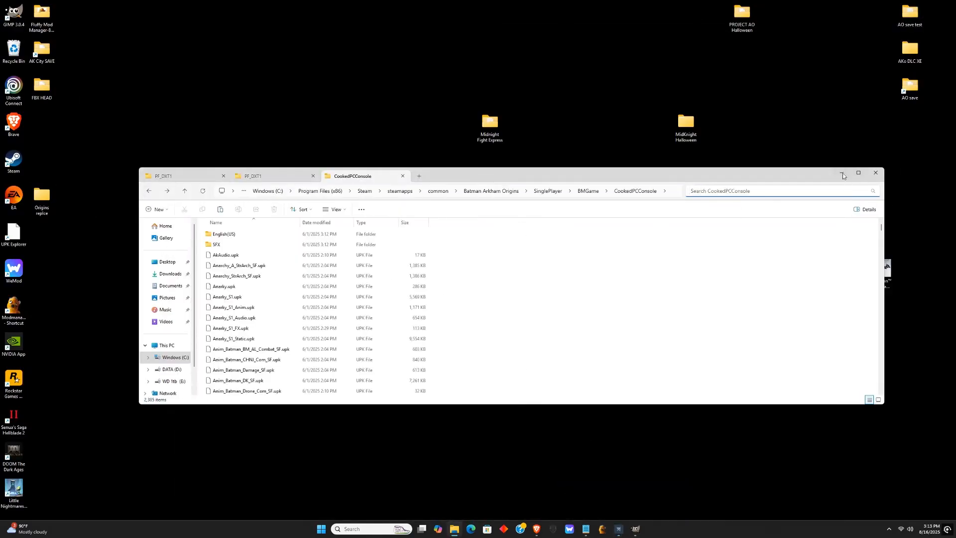
- Open Steam and view the Aug 15, 2025 Batman: Arkham Origins cave screenshot enlarged to full screen, then close it
click(618, 528)
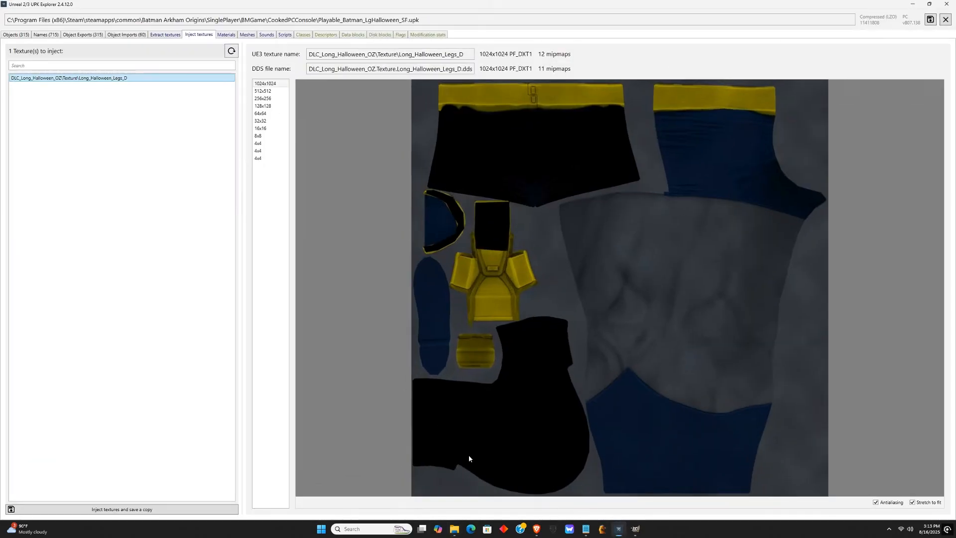
click(383, 529)
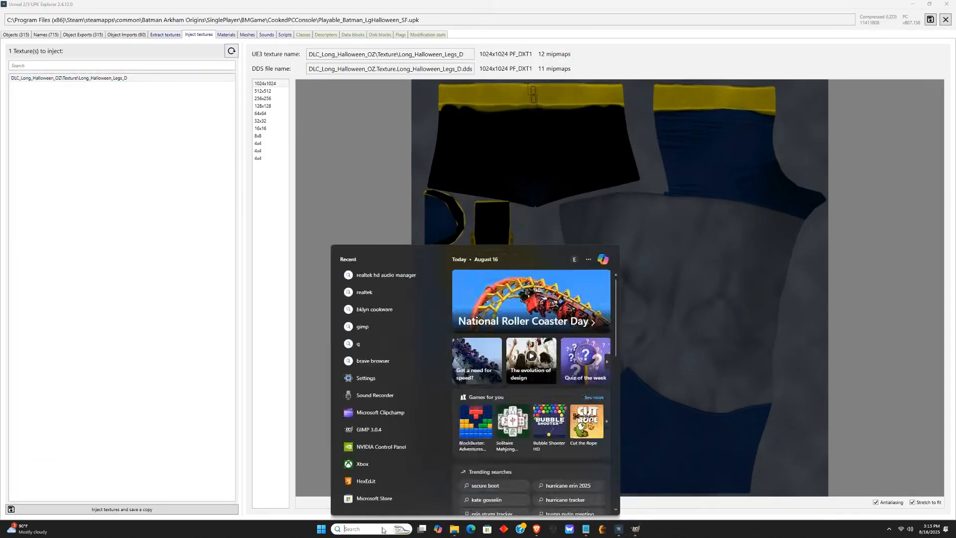
text(ste)
click(398, 301)
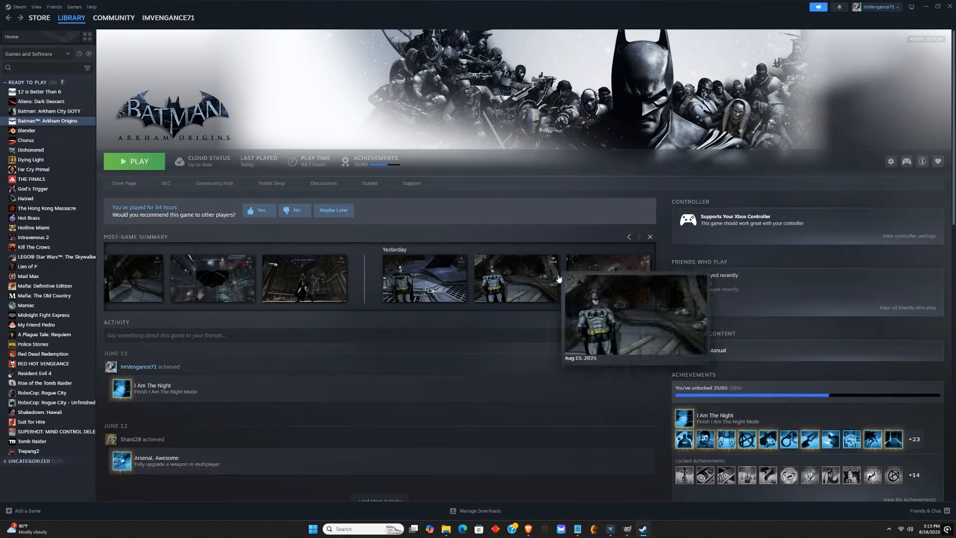
click(507, 278)
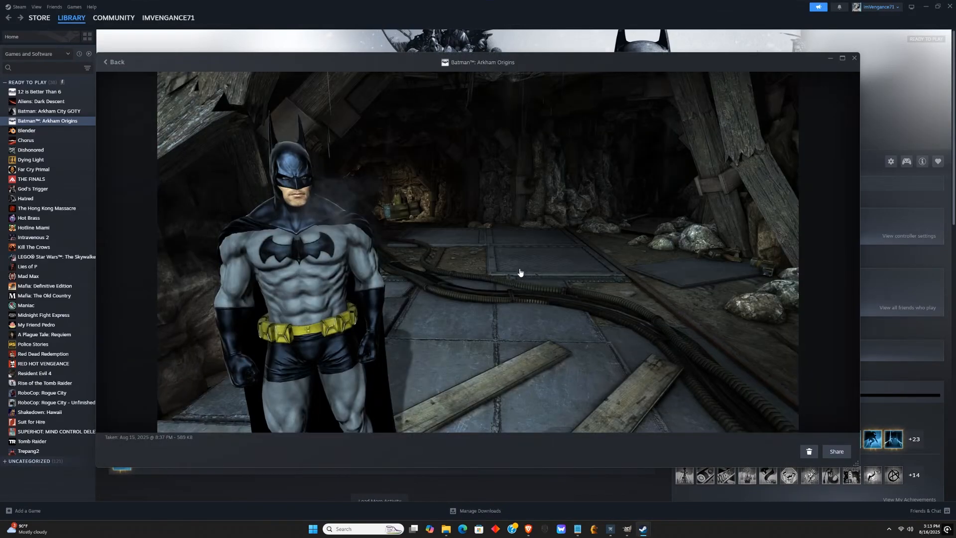
click(842, 59)
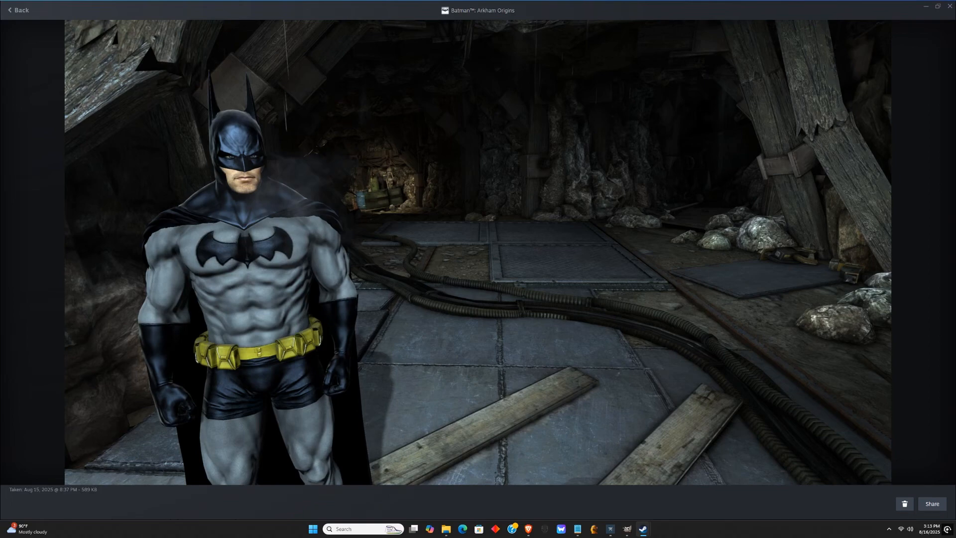
drag(862, 3, 818, 81)
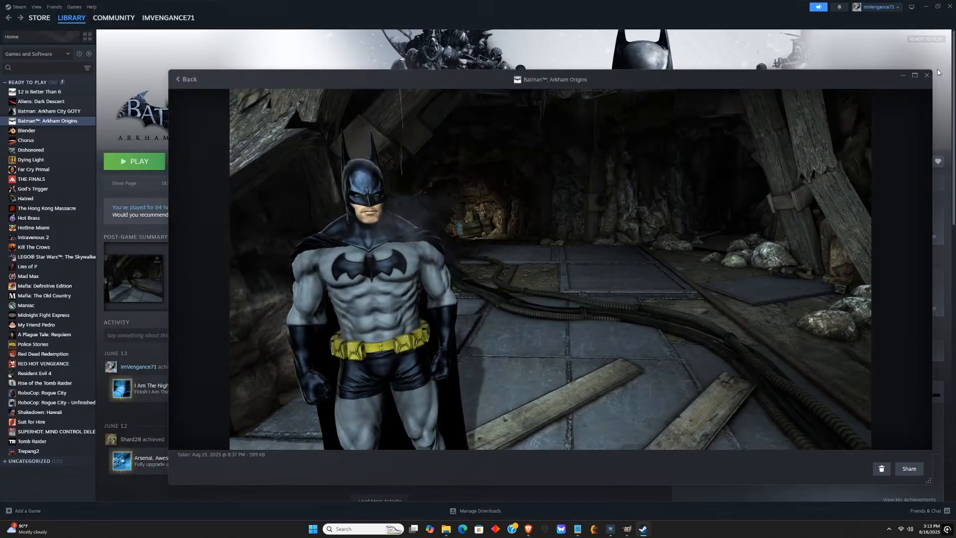
click(929, 75)
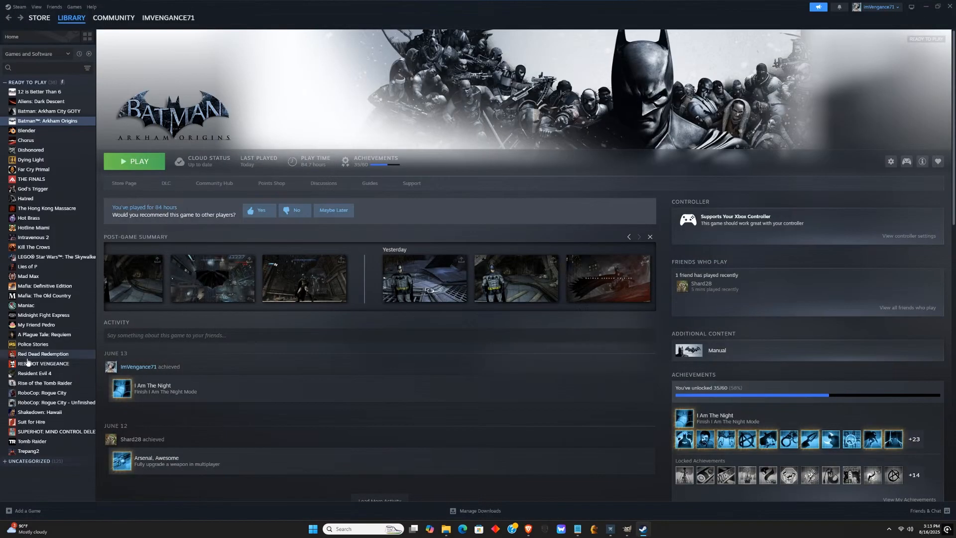
- View one of today's Batman: Arkham Origins screenshots in the post-game summary, then switch back to UPK Explorer
click(629, 238)
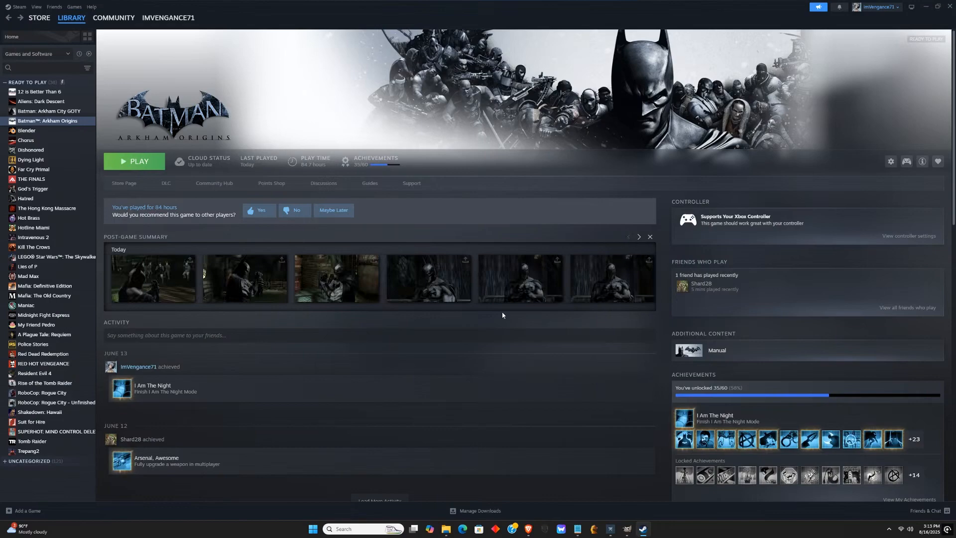
click(441, 295)
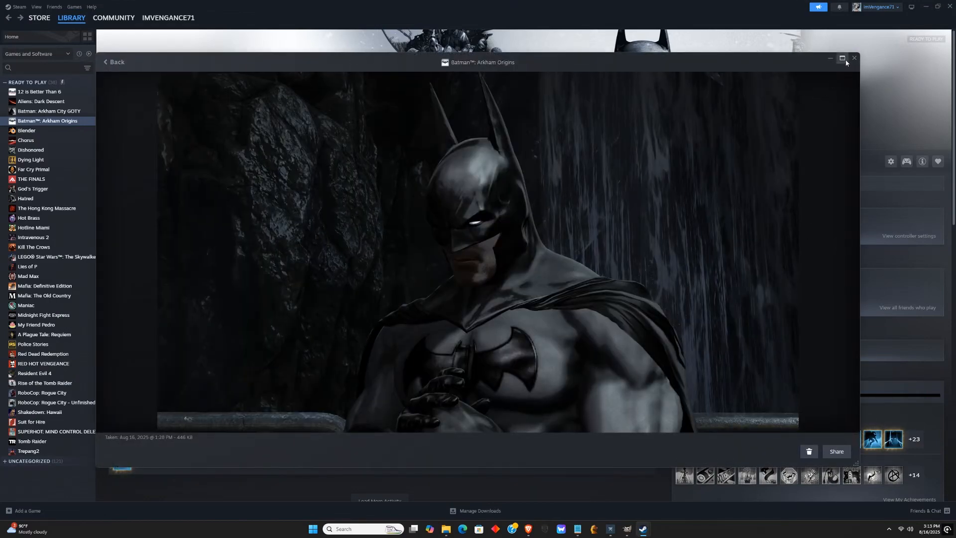
click(829, 59)
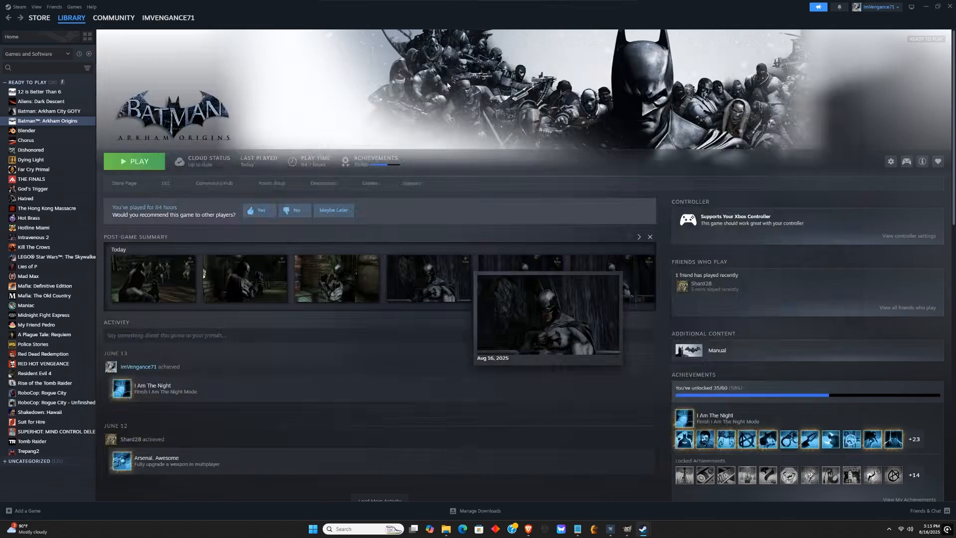
click(608, 531)
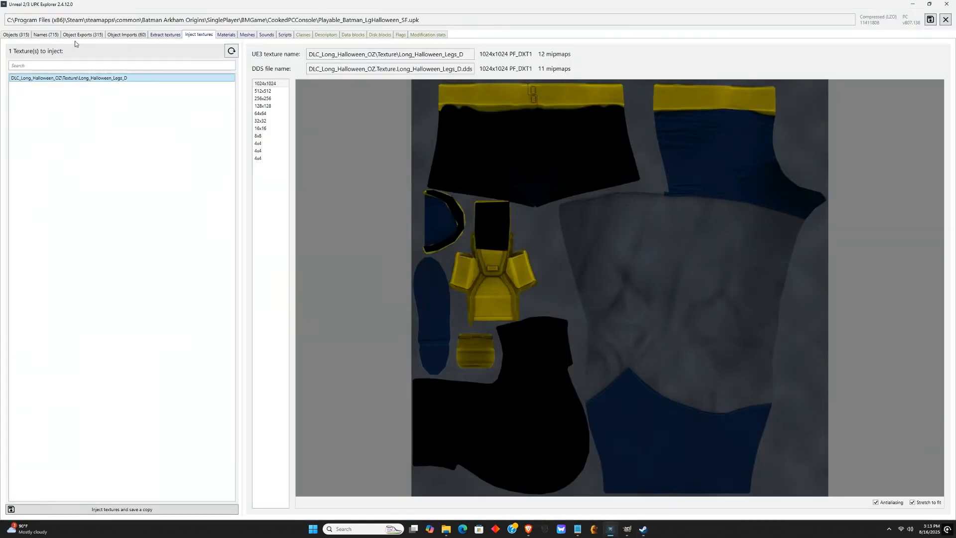
- Filter the package objects to MaterialInstanceConstant and open the VectorParameterValues property of Long_Halloween_Head_MIC
click(19, 36)
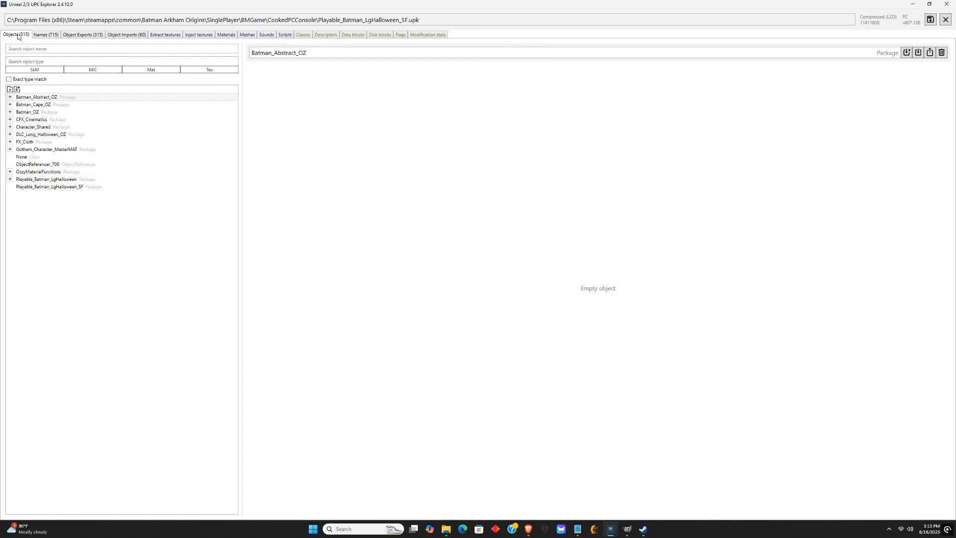
click(82, 69)
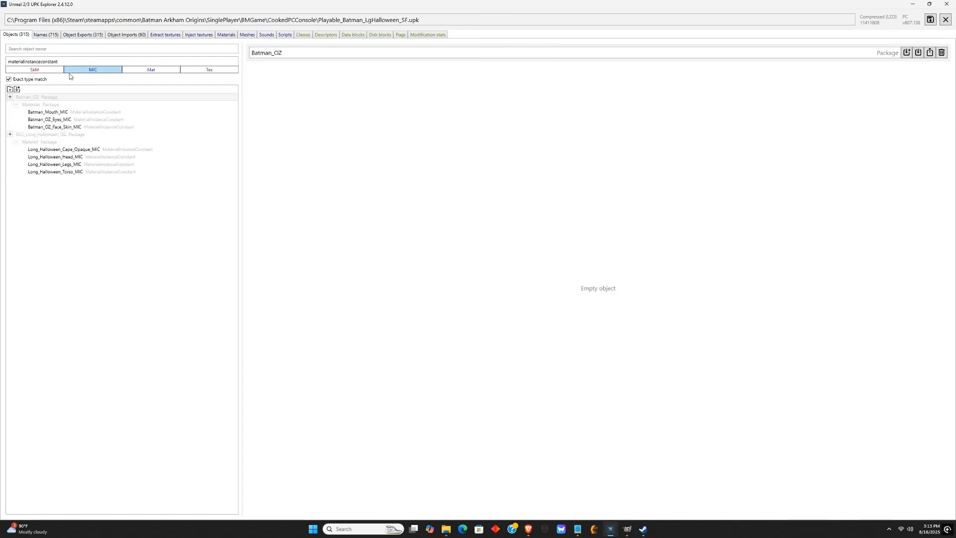
click(73, 158)
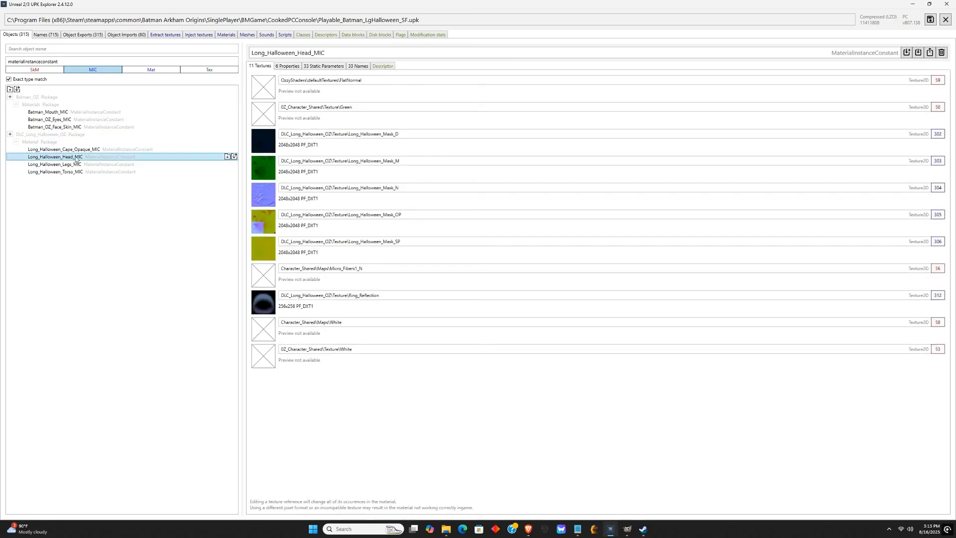
click(295, 68)
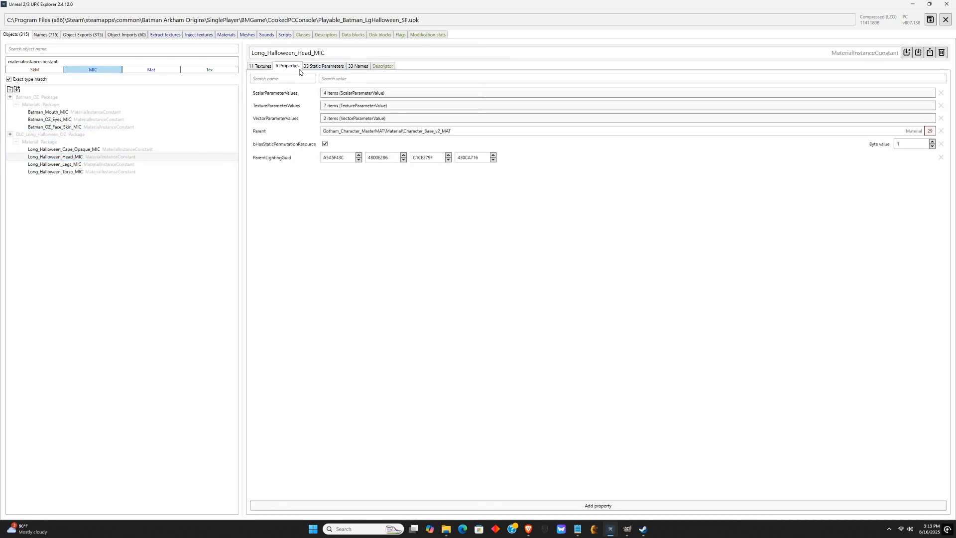
click(348, 120)
- Arrange UPK Explorer side by side with the Arkham Origins notes in Notepad, giving the notes about a quarter of the screen width
drag(515, 4, 955, 219)
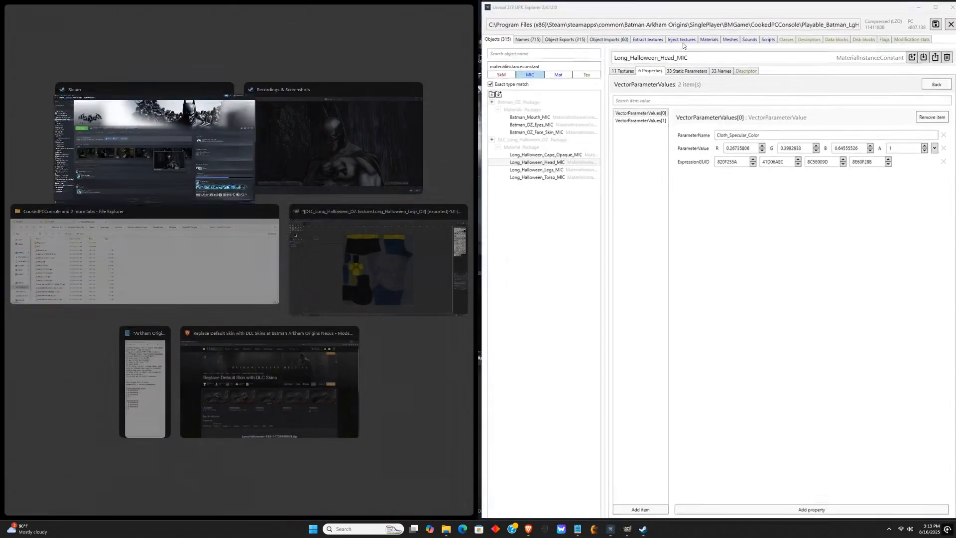
click(145, 386)
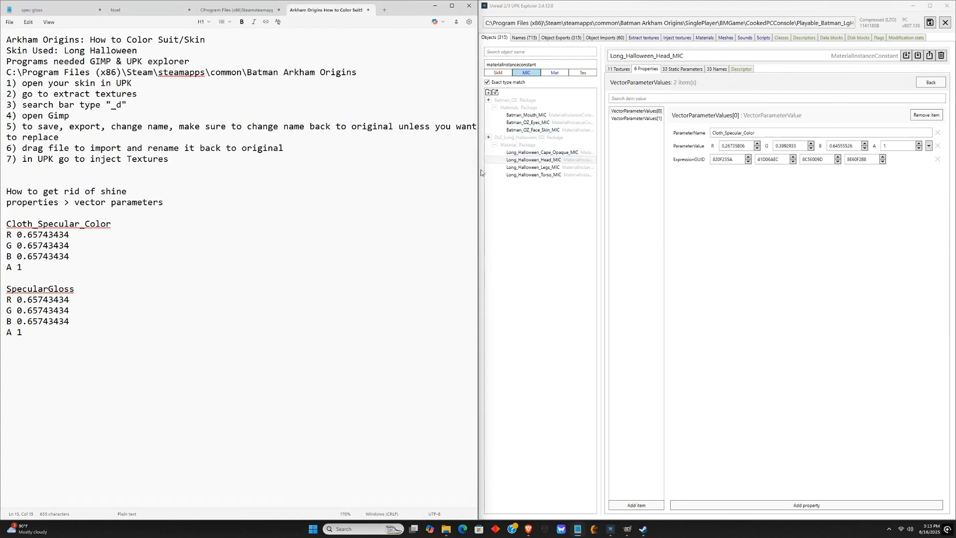
drag(479, 202, 251, 202)
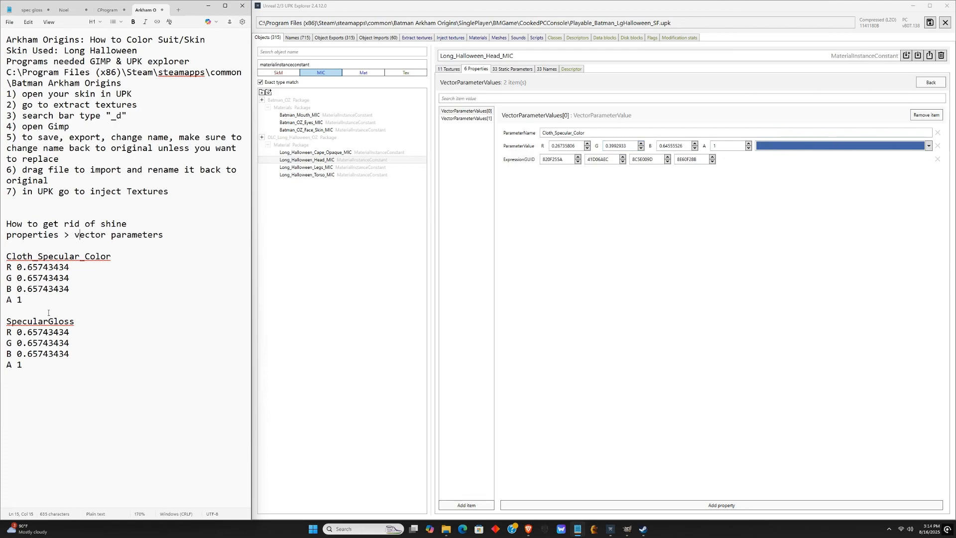
- Set Cloth_Specular_Color's R, G and B to 0.65743434, copied from the notes, and open the SpecularGloss vector parameter
drag(18, 267, 70, 267)
right_click(58, 270)
click(93, 309)
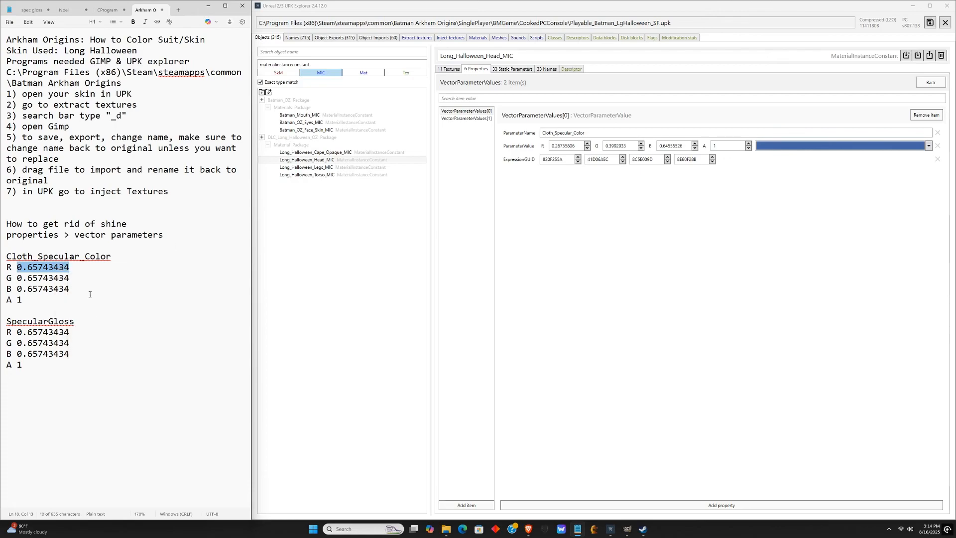
double_click(566, 144)
key(ctrl+v)
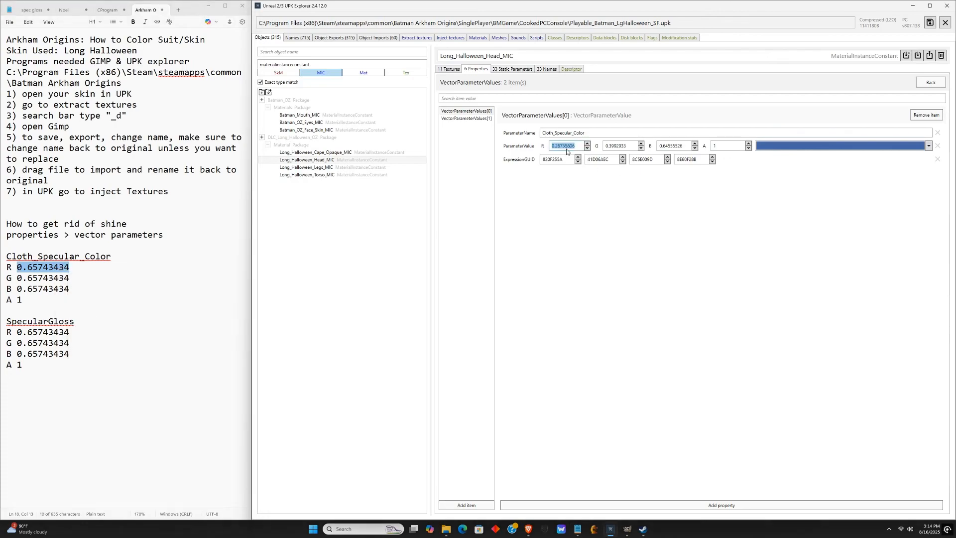
double_click(622, 145)
key(ctrl+v)
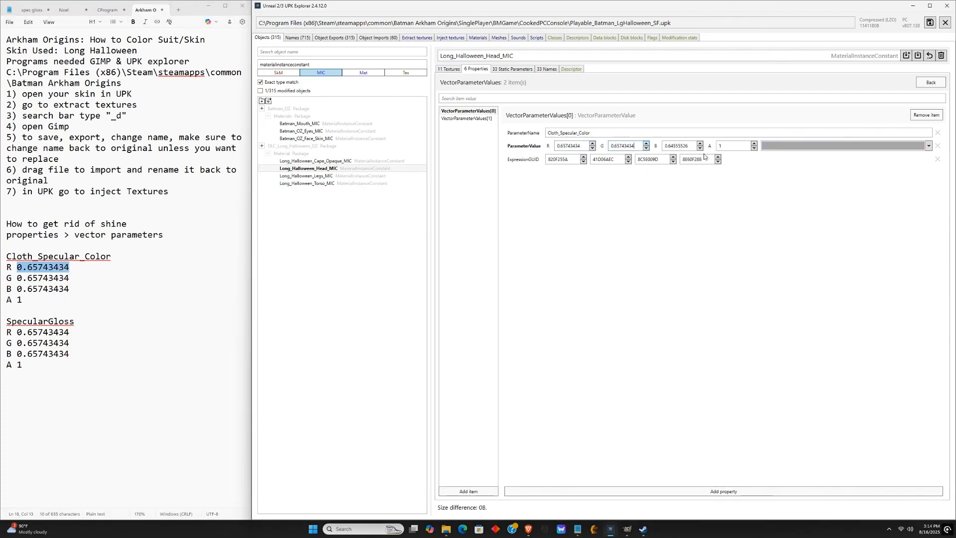
double_click(682, 146)
key(ctrl+v)
click(467, 119)
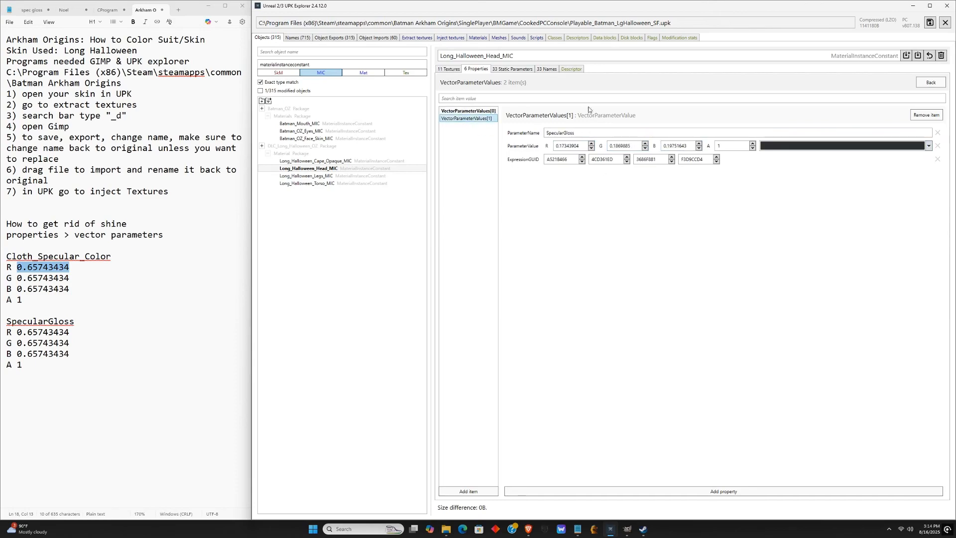
- Switch to the Nexus Mods page in the browser and view the first four images of Replace Default Skin with DLC Skins
click(544, 530)
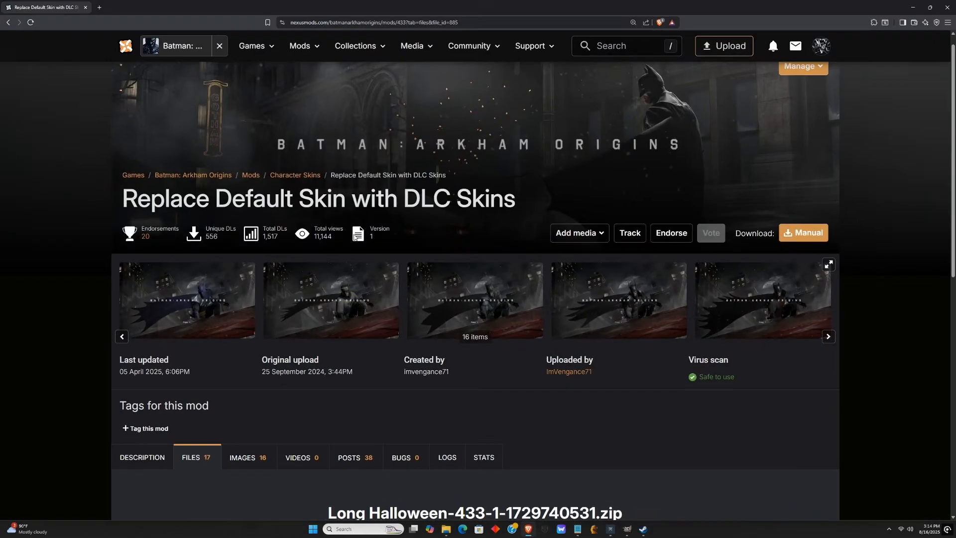
scroll(494, 160, down, 1)
scroll(399, 209, up, 2)
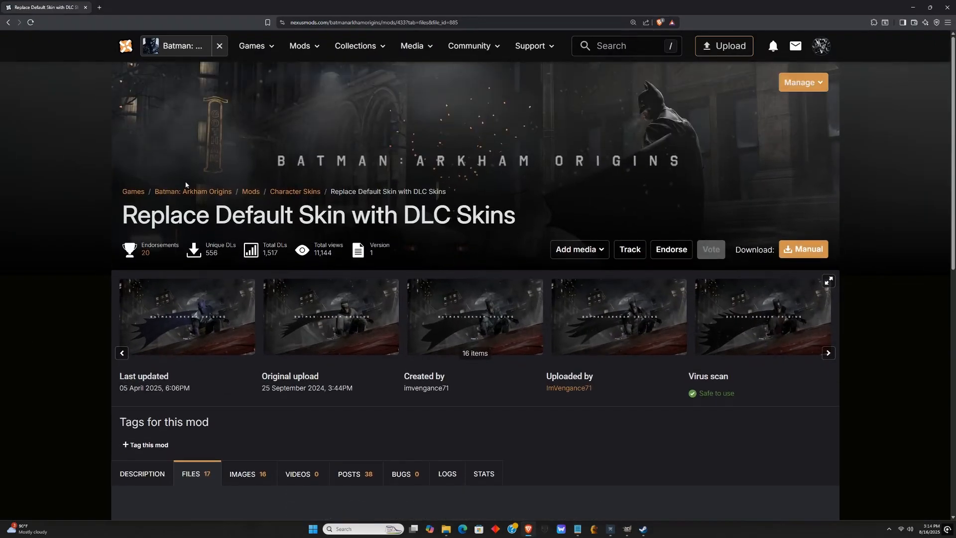
click(201, 321)
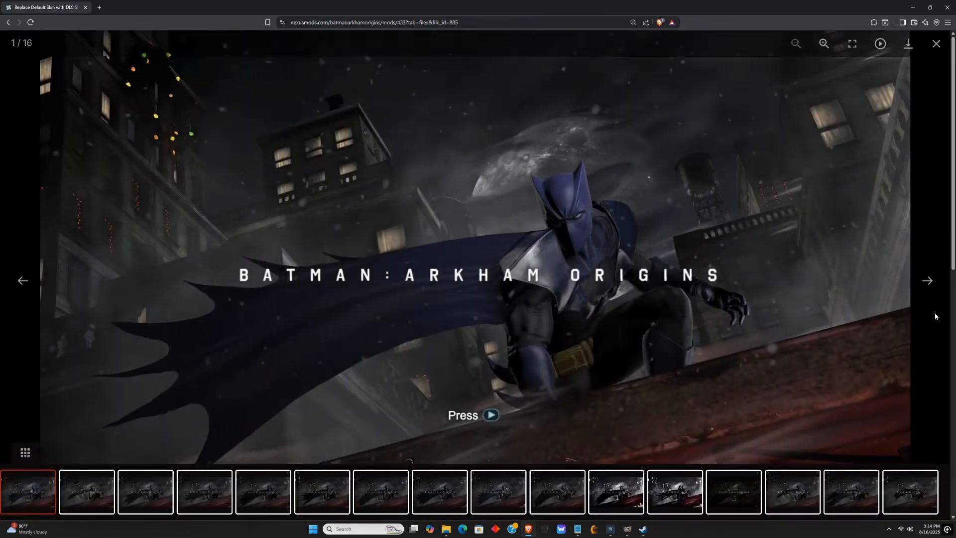
click(938, 282)
click(937, 282)
click(937, 282)
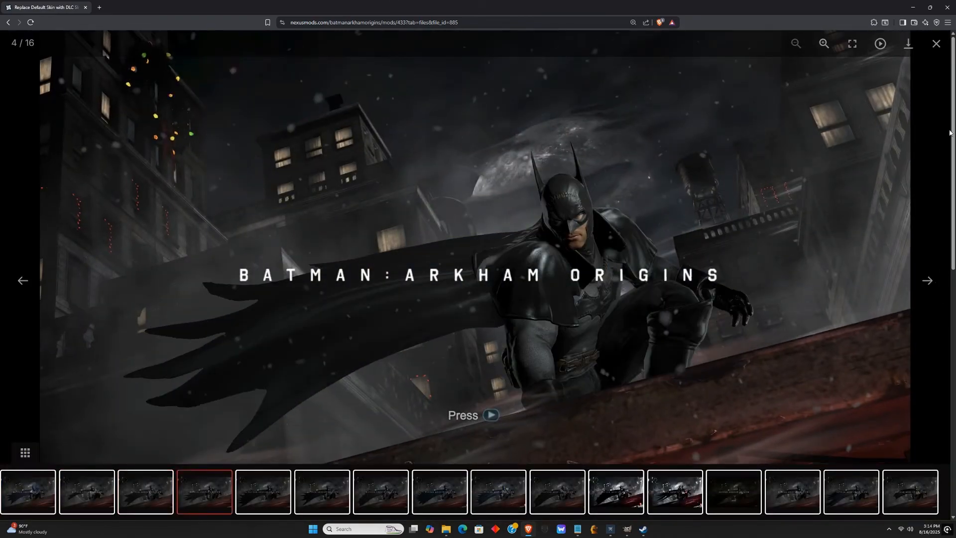
click(937, 48)
- View the fifth gallery image of the skin mod enlarged, and return to UPK Explorer
click(775, 318)
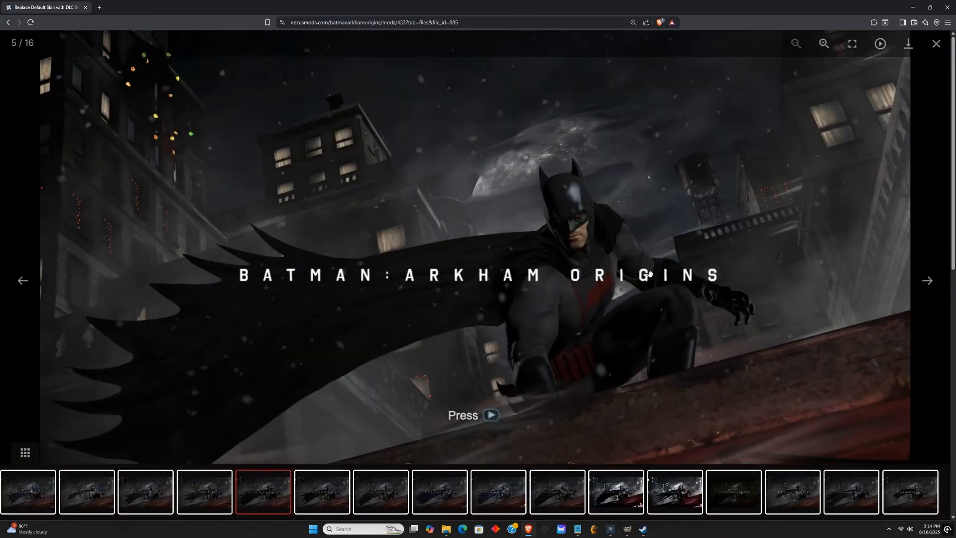
click(936, 43)
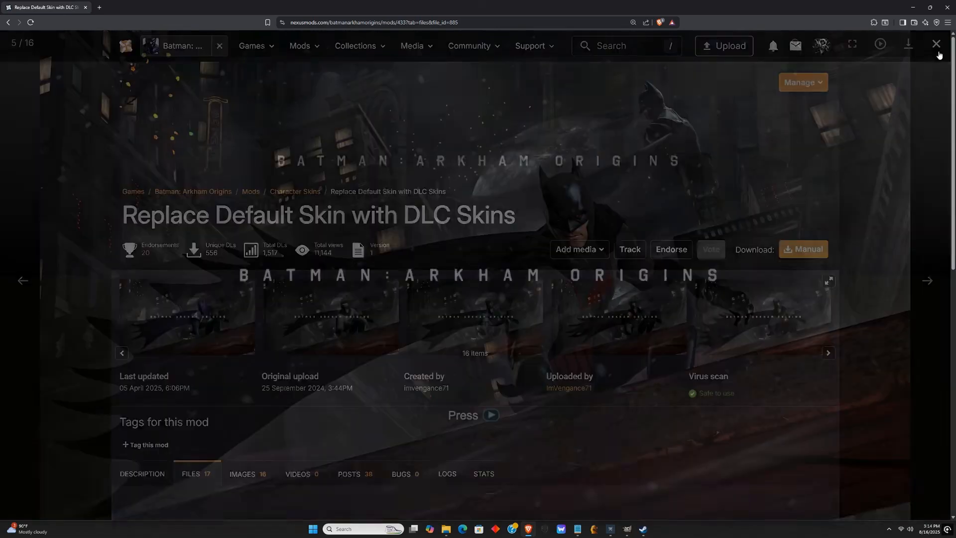
click(912, 7)
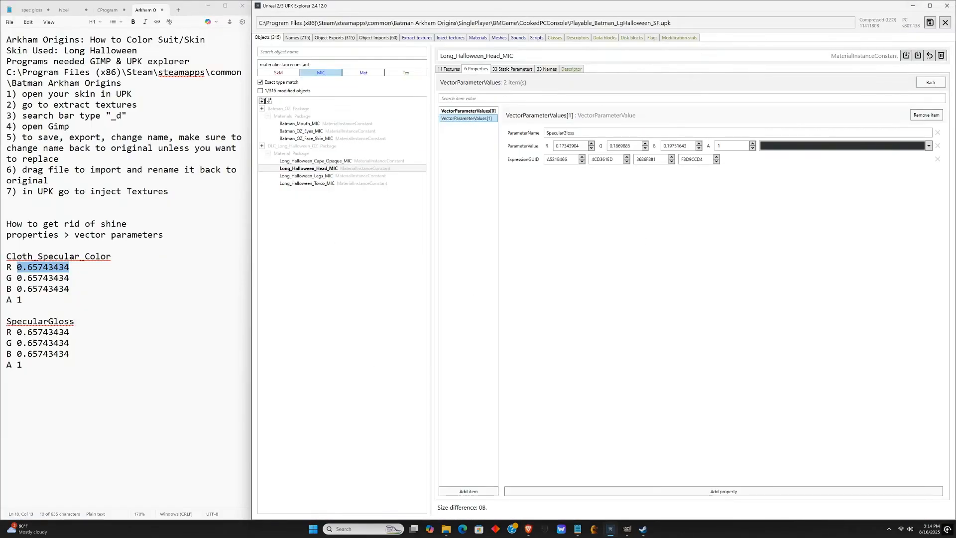
- Switch to Steam, view the third of today's Batman: Arkham Origins screenshots, and return to the Nexus Mods page in the browser
click(528, 529)
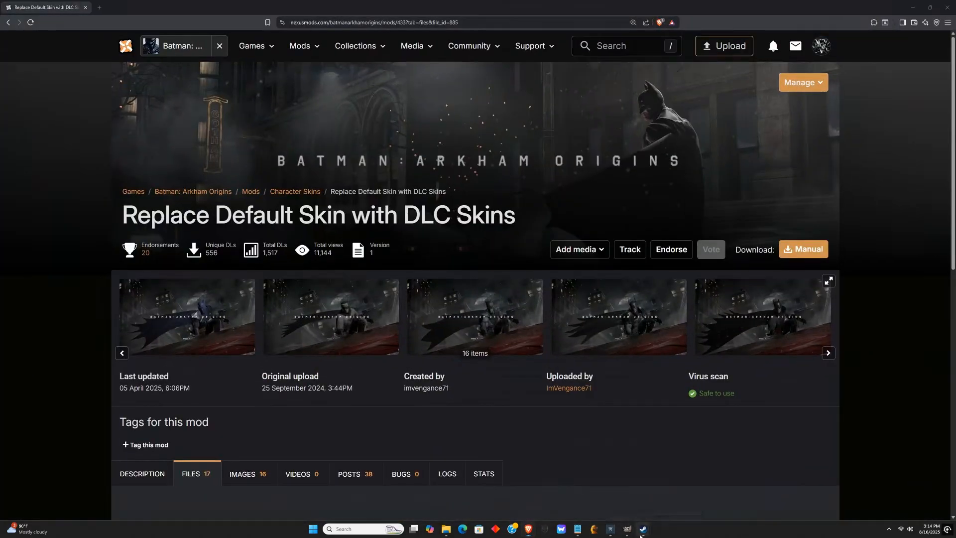
mouse_move(641, 536)
click(604, 499)
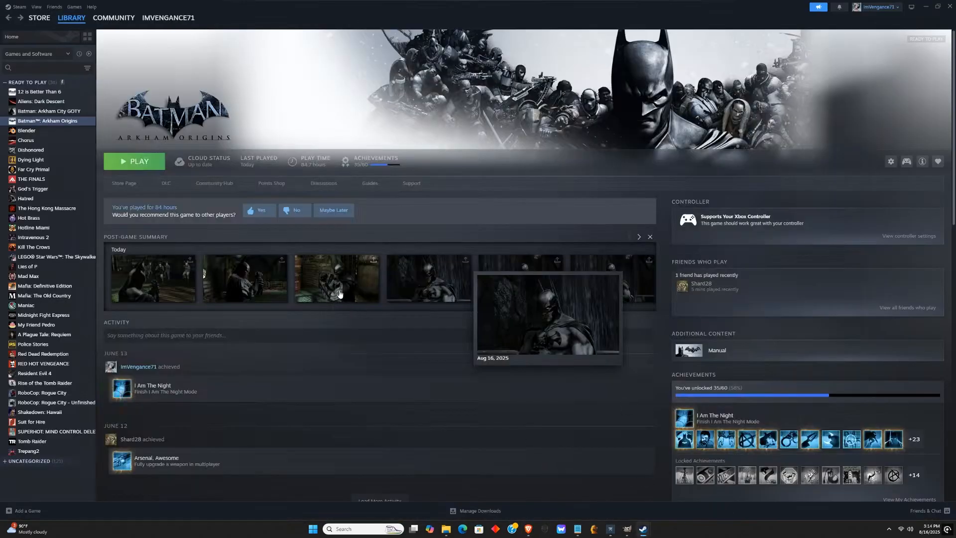
click(339, 294)
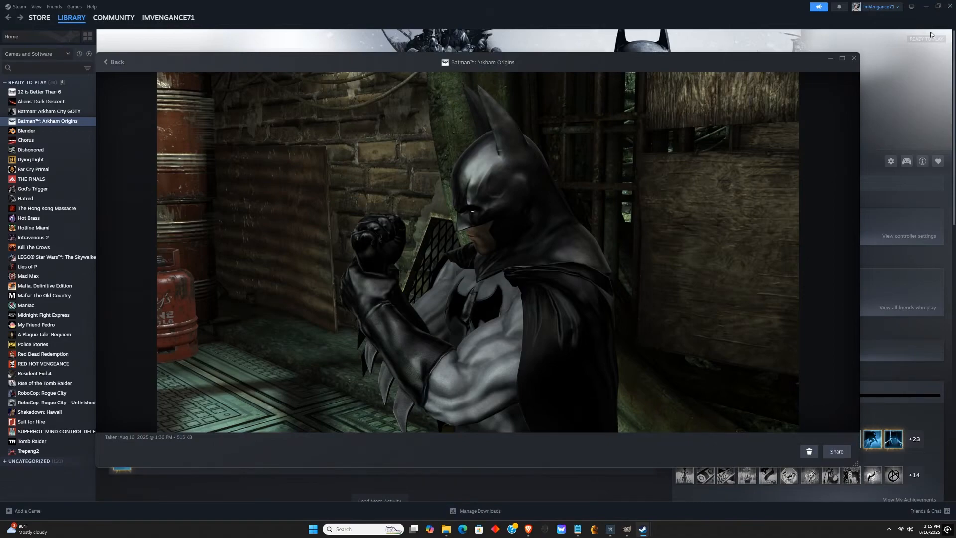
click(859, 63)
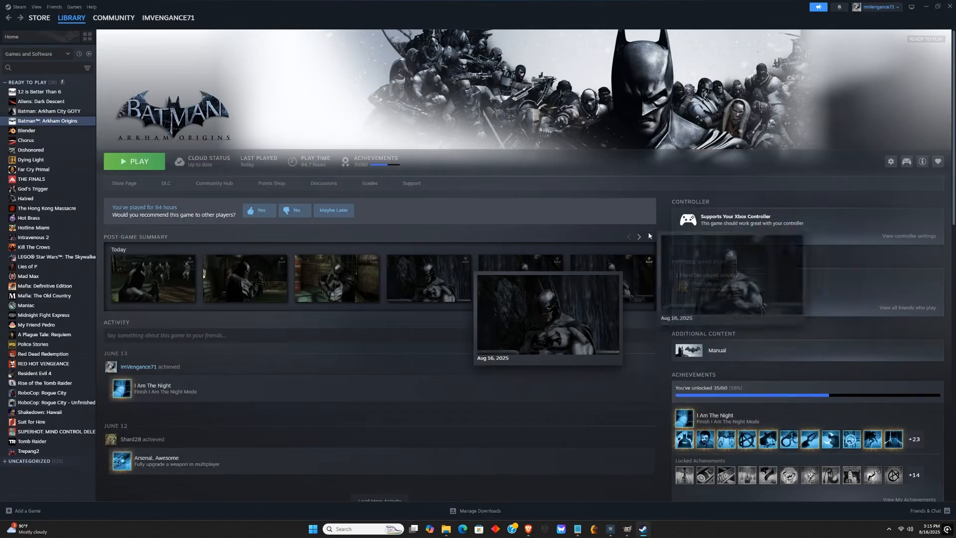
click(926, 6)
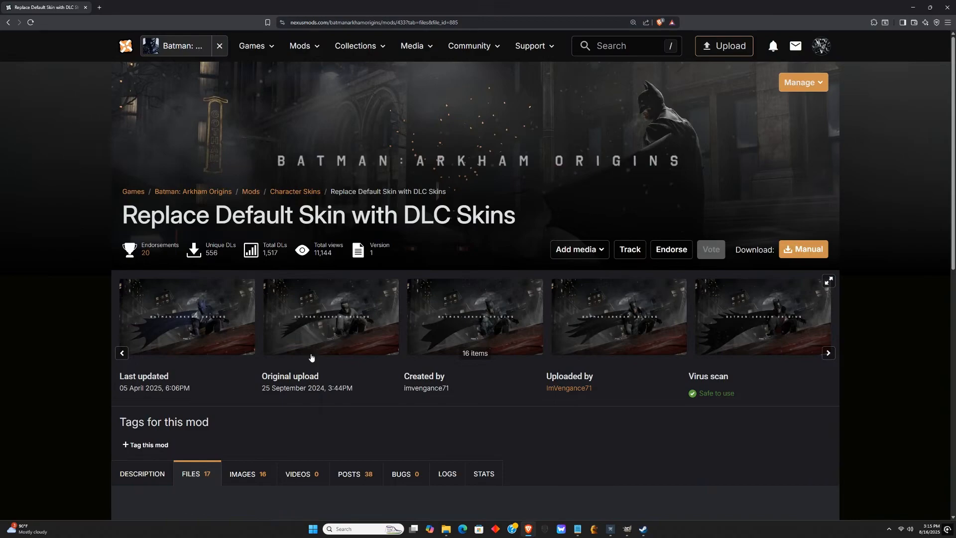